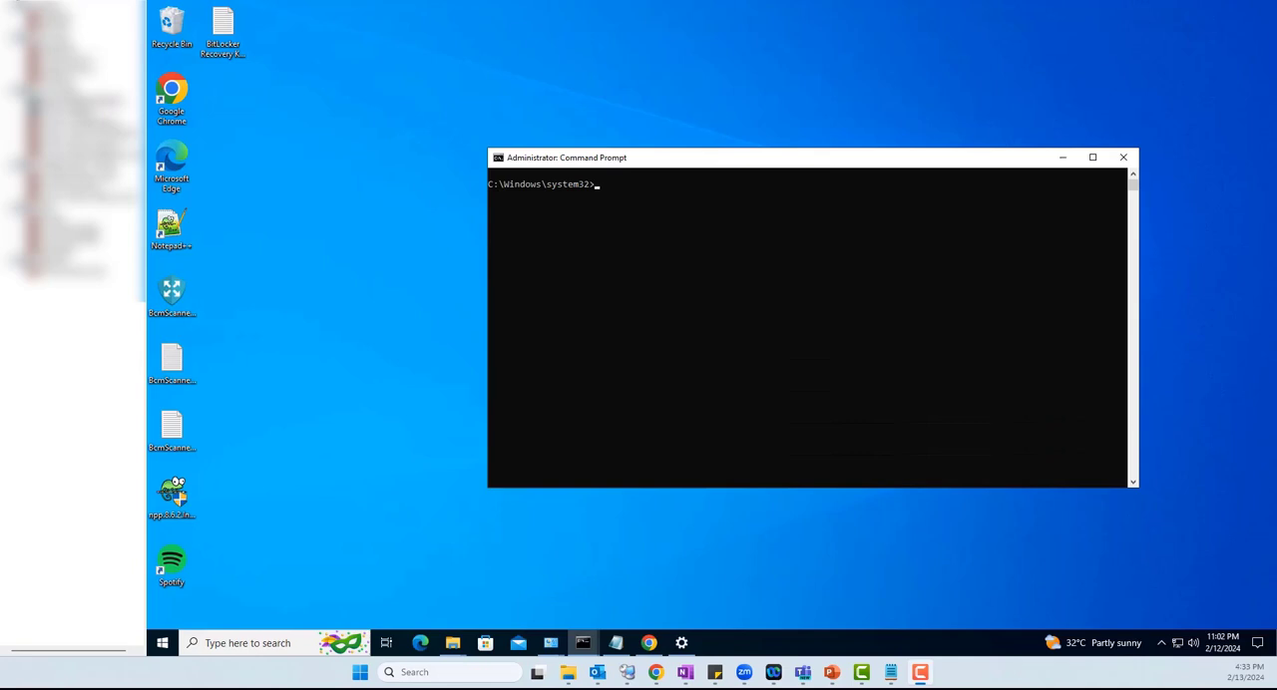
# Run manage-bde -status at the administrator command prompt and examine the BitLocker encryption details of volume Z
pyautogui.click(613, 229)
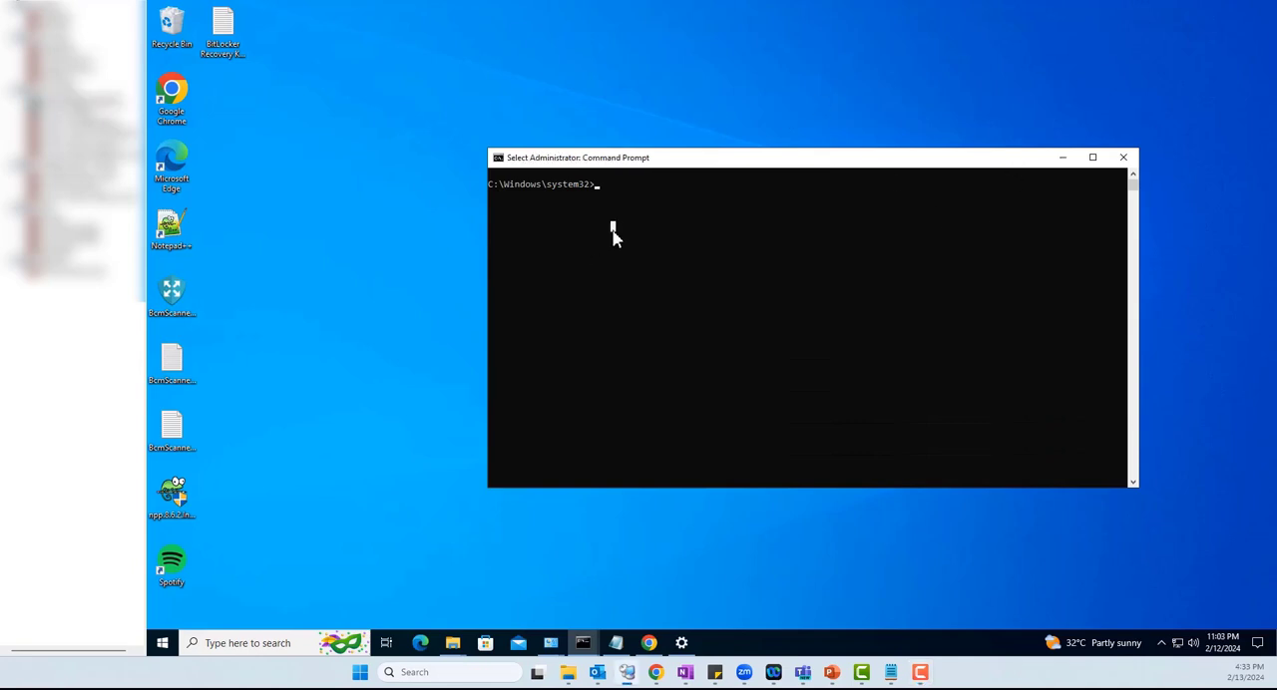
pyautogui.write('manage-bde -status')
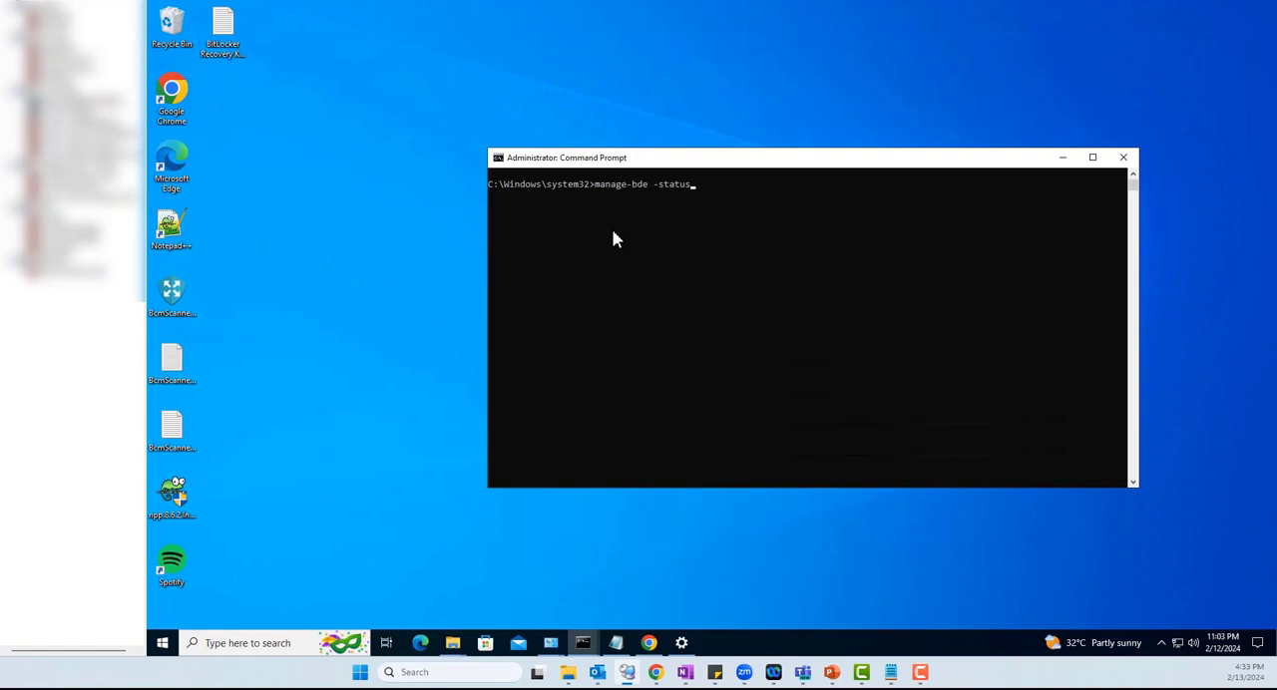
pyautogui.press('Return')
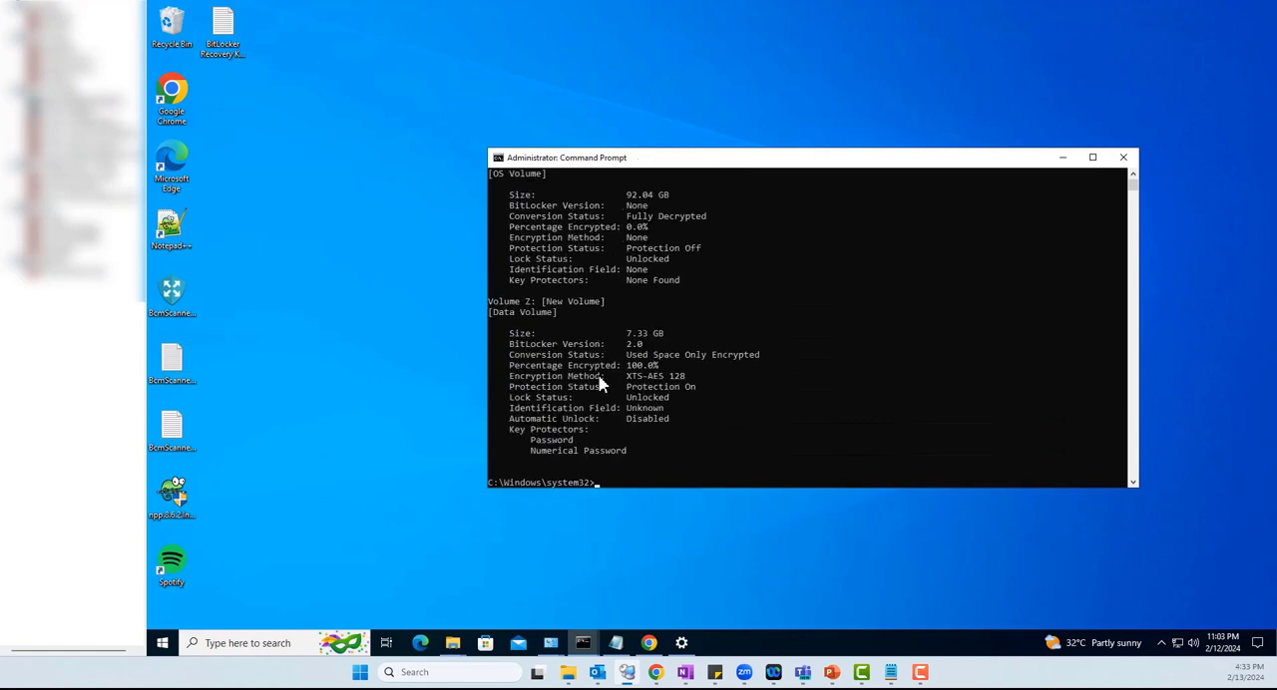
pyautogui.moveTo(543, 301); pyautogui.dragTo(491, 301)
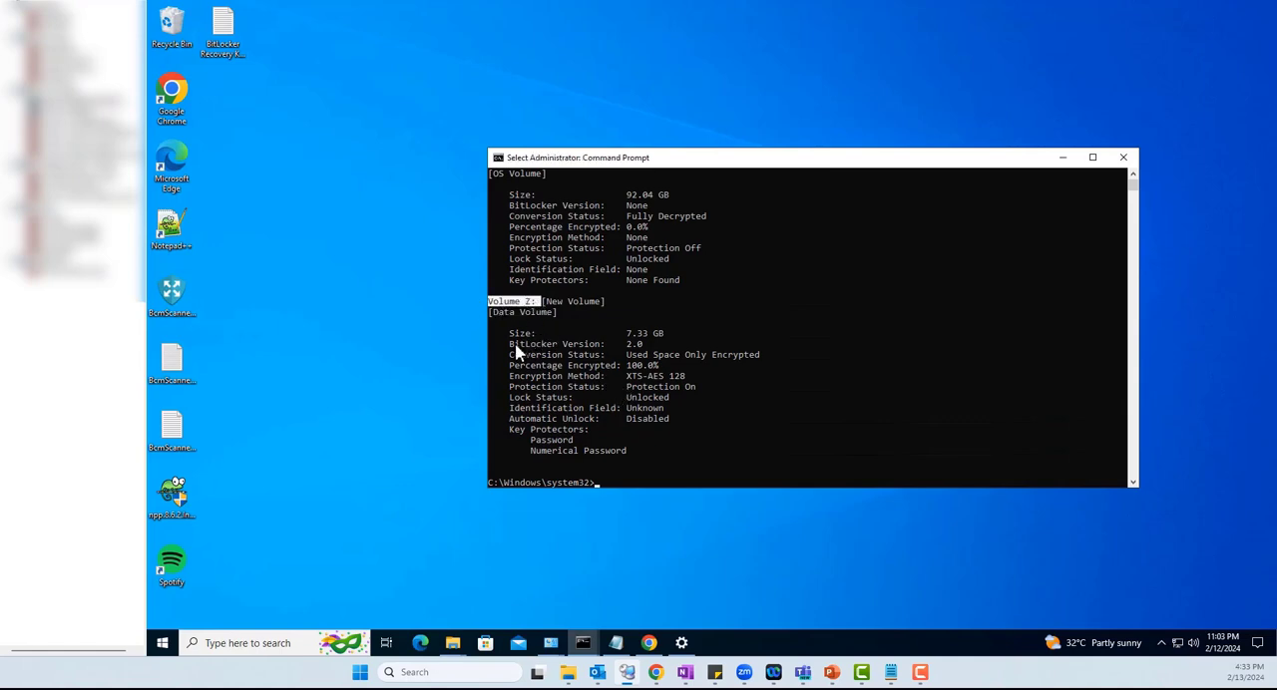
pyautogui.moveTo(515, 346); pyautogui.dragTo(643, 351)
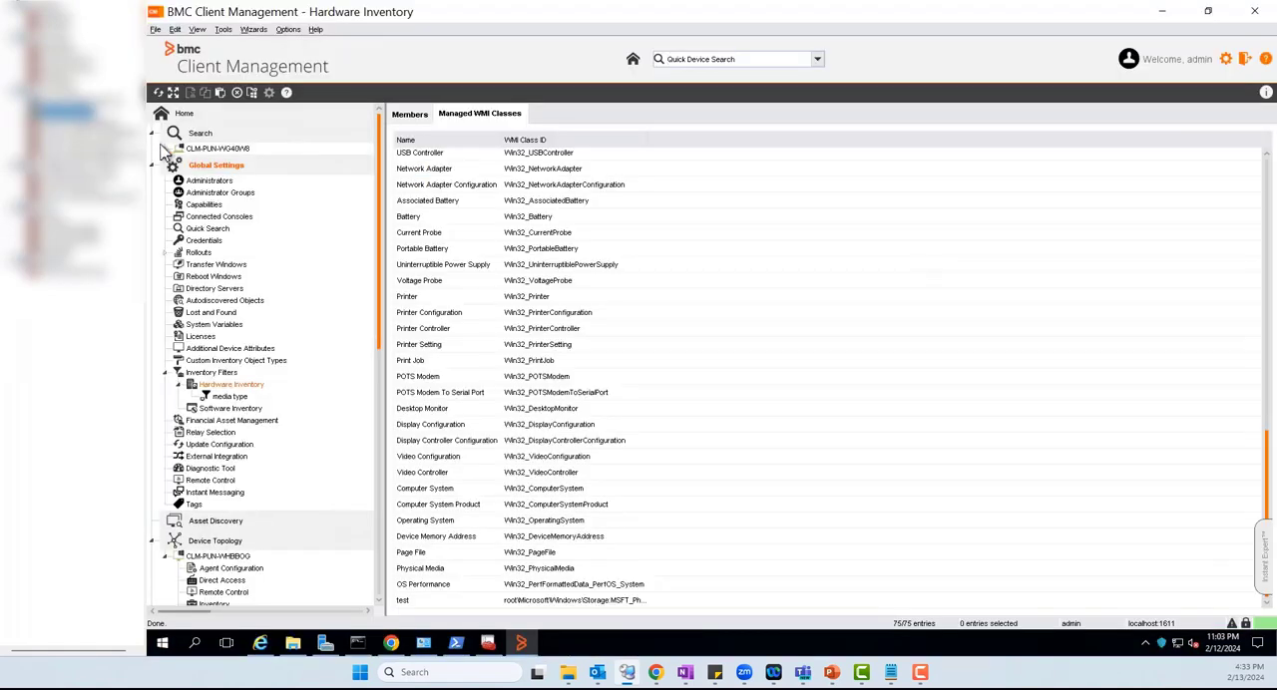
# In BMC Client Management, open the hardware inventory of device CLM-PUN-WG40W8 and check which hardware classes it lists
pyautogui.click(166, 150)
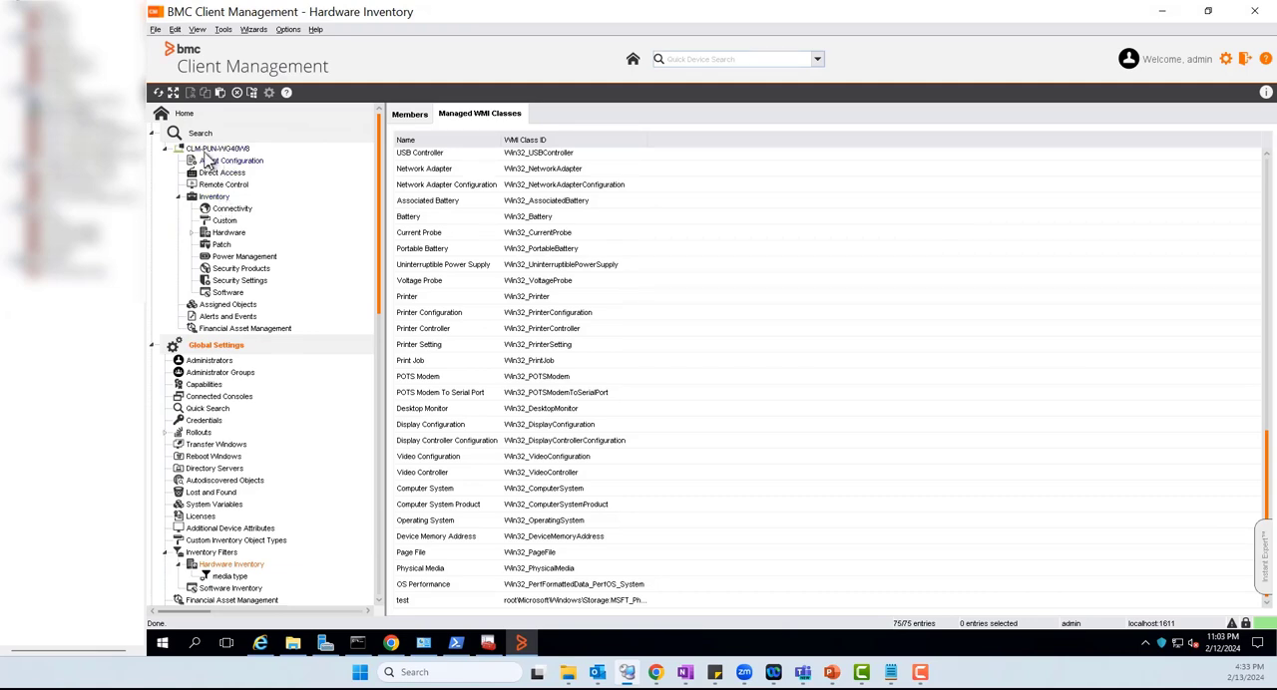
pyautogui.click(213, 199)
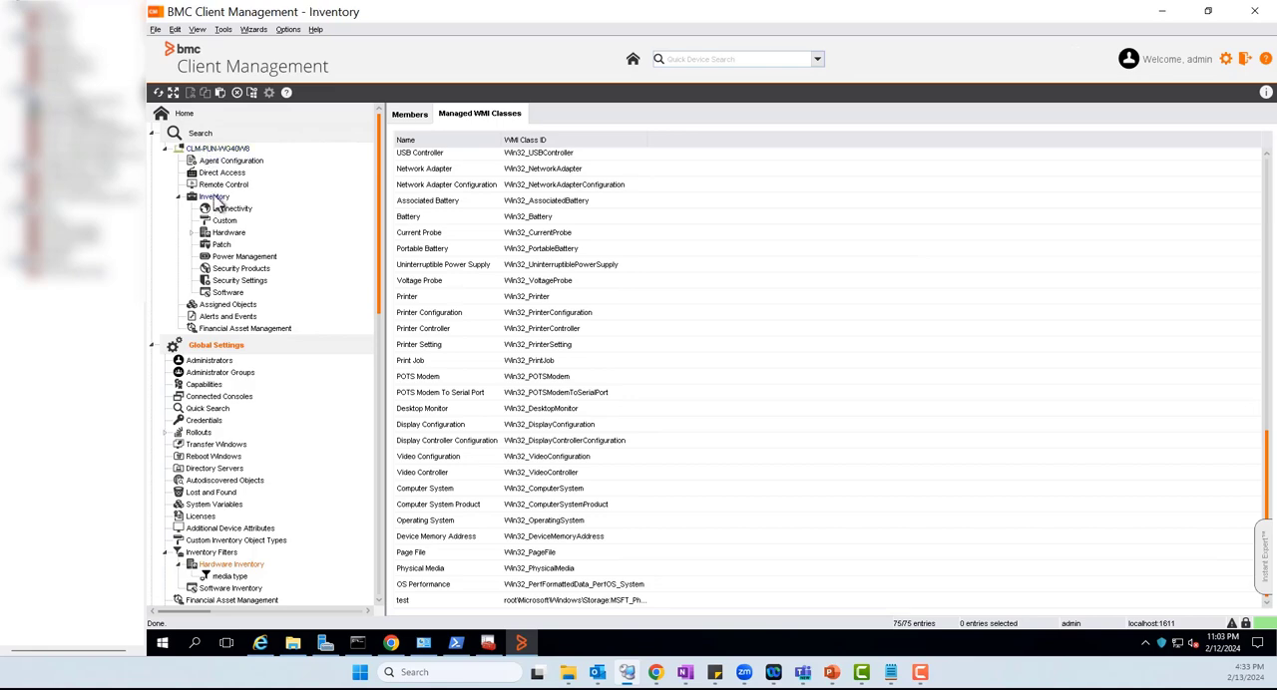
pyautogui.click(230, 235)
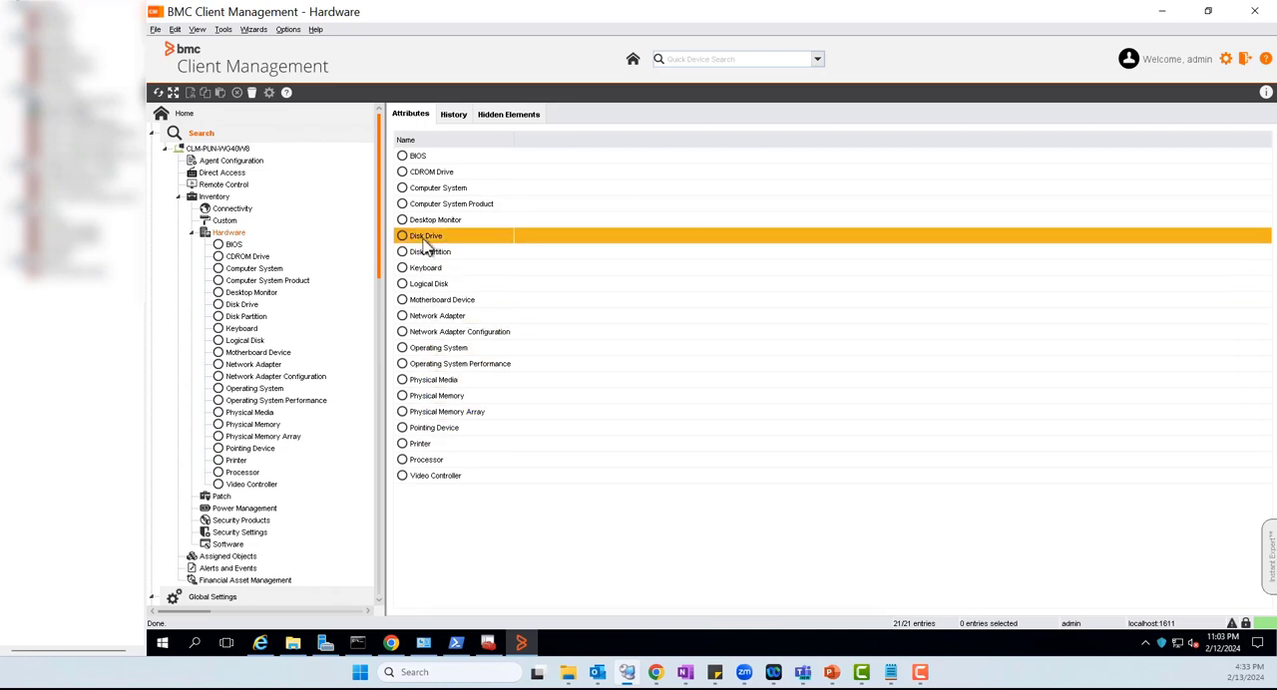
pyautogui.click(191, 233)
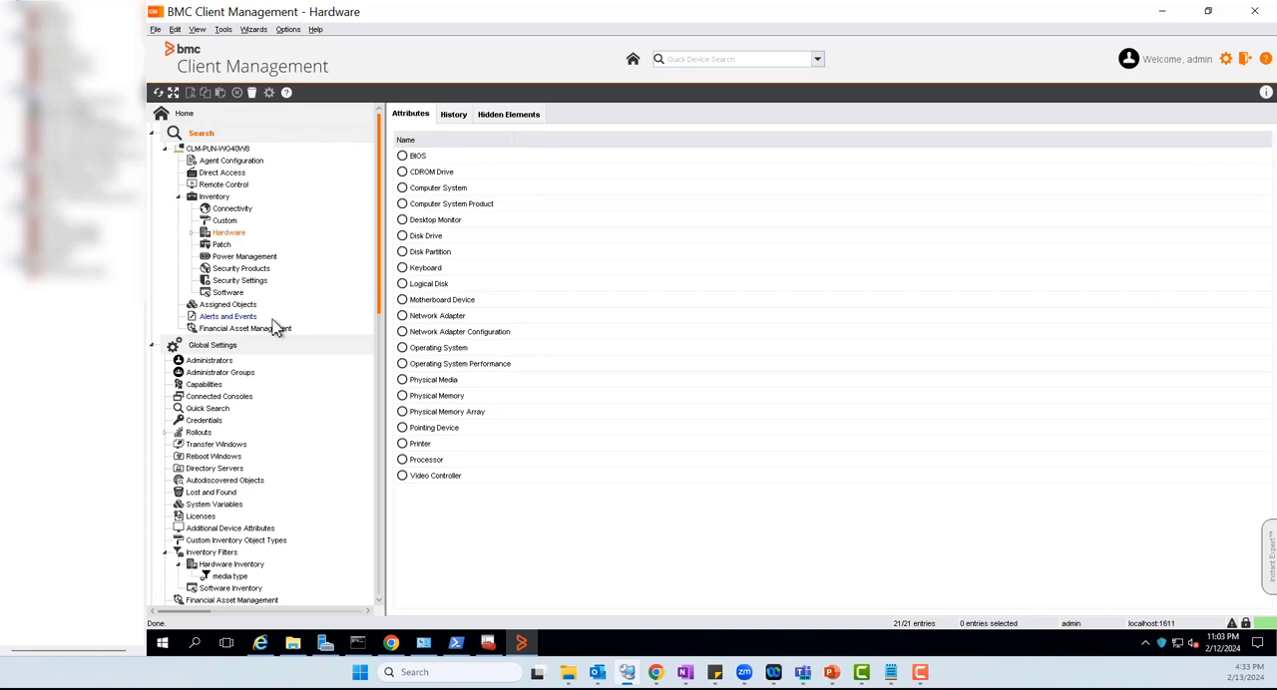
# Create a managed hardware inventory WMI class with namespace root/cimv2/security/MicrosoftVolumeEncryption, class "Class: Win32_EncryptableVolume" and display name Bitlocker1
pyautogui.scroll(-3, 274, 324)
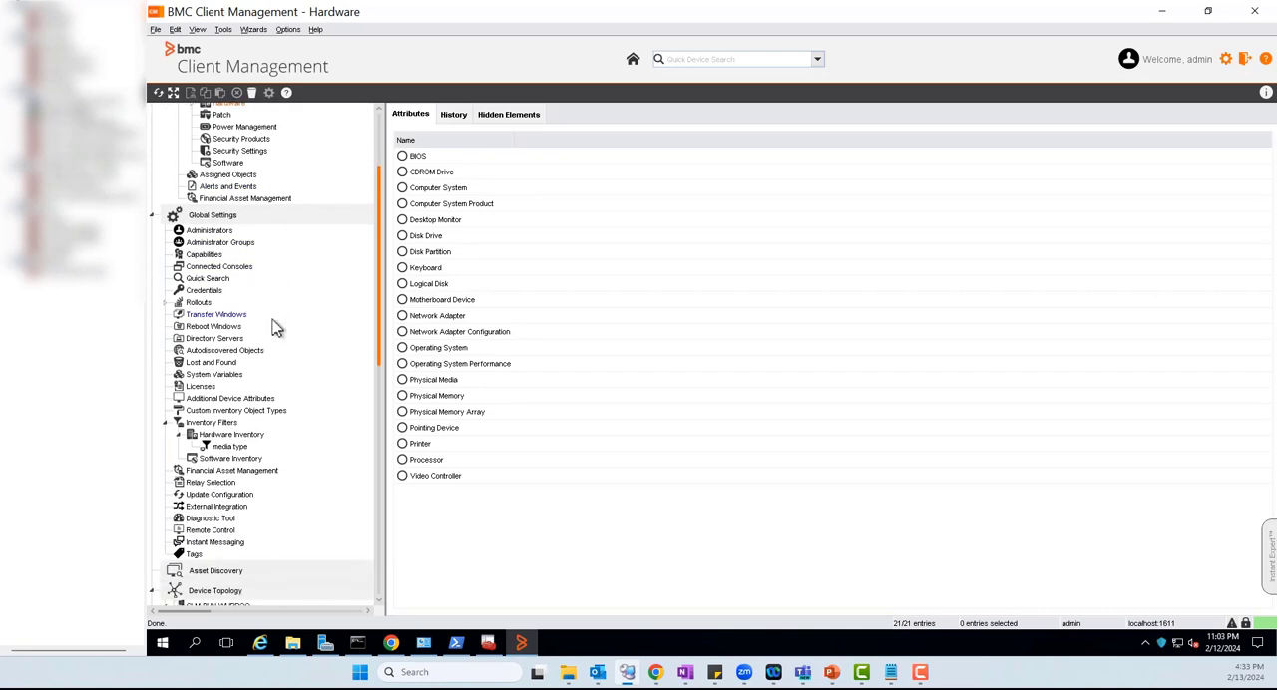
pyautogui.click(227, 218)
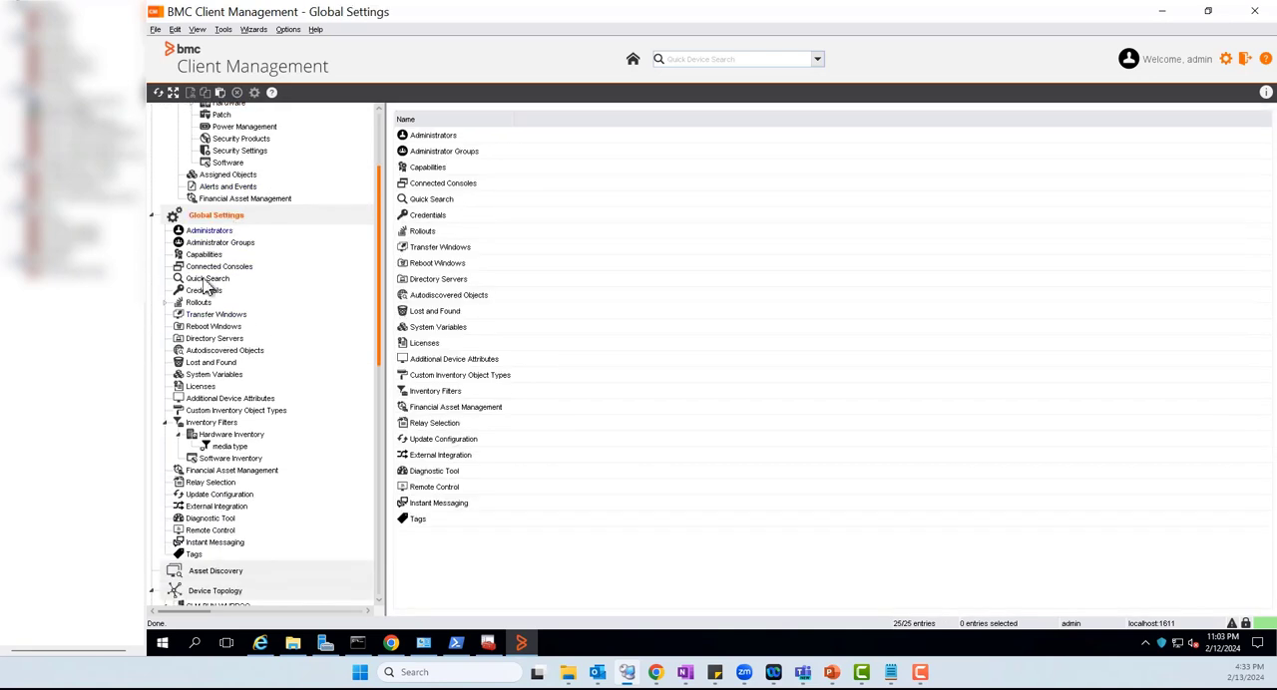
pyautogui.click(209, 423)
pyautogui.click(230, 437)
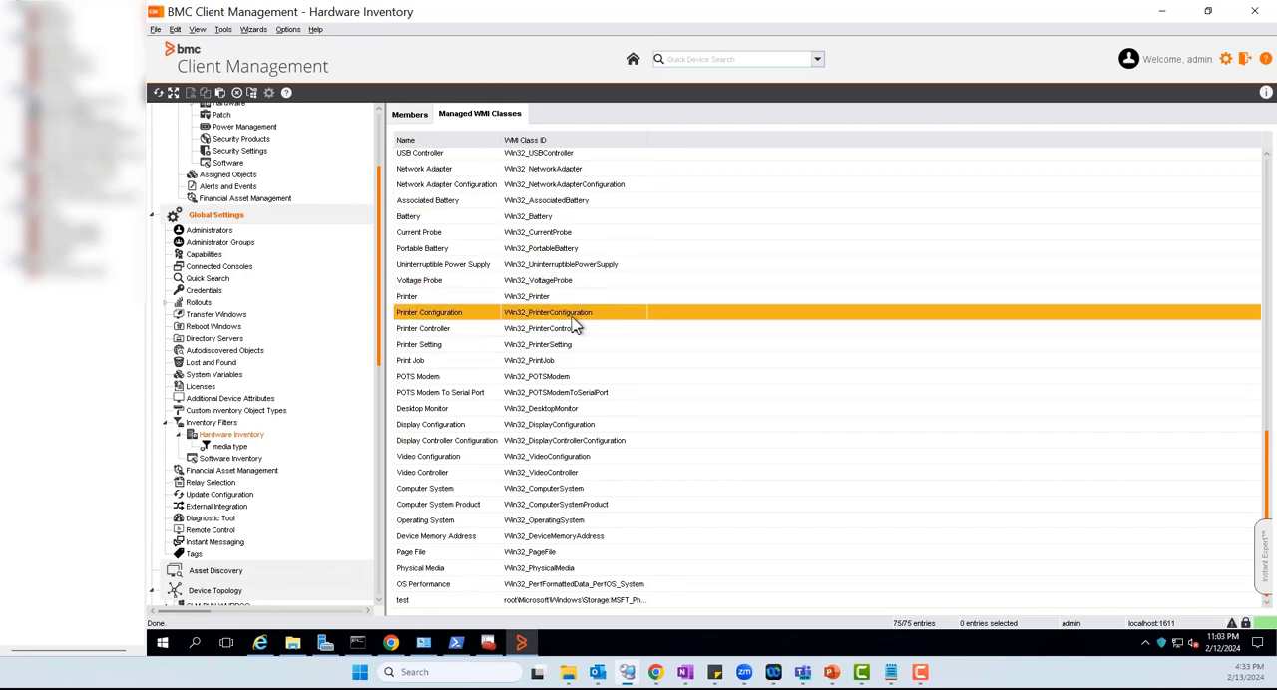
pyautogui.rightClick(726, 281)
pyautogui.click(758, 373)
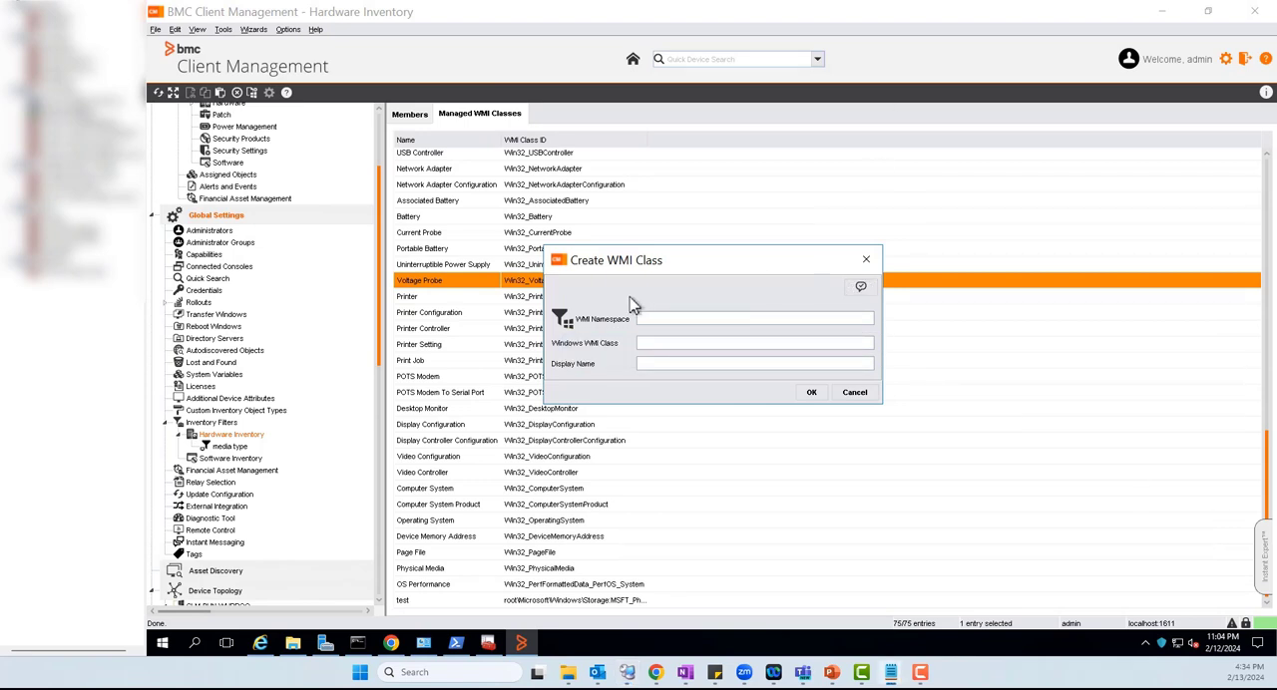
pyautogui.write('root/cimv2/security/MicrosoftVolumeEncryption')
pyautogui.write('Class: Win32_EncryptableVolume')
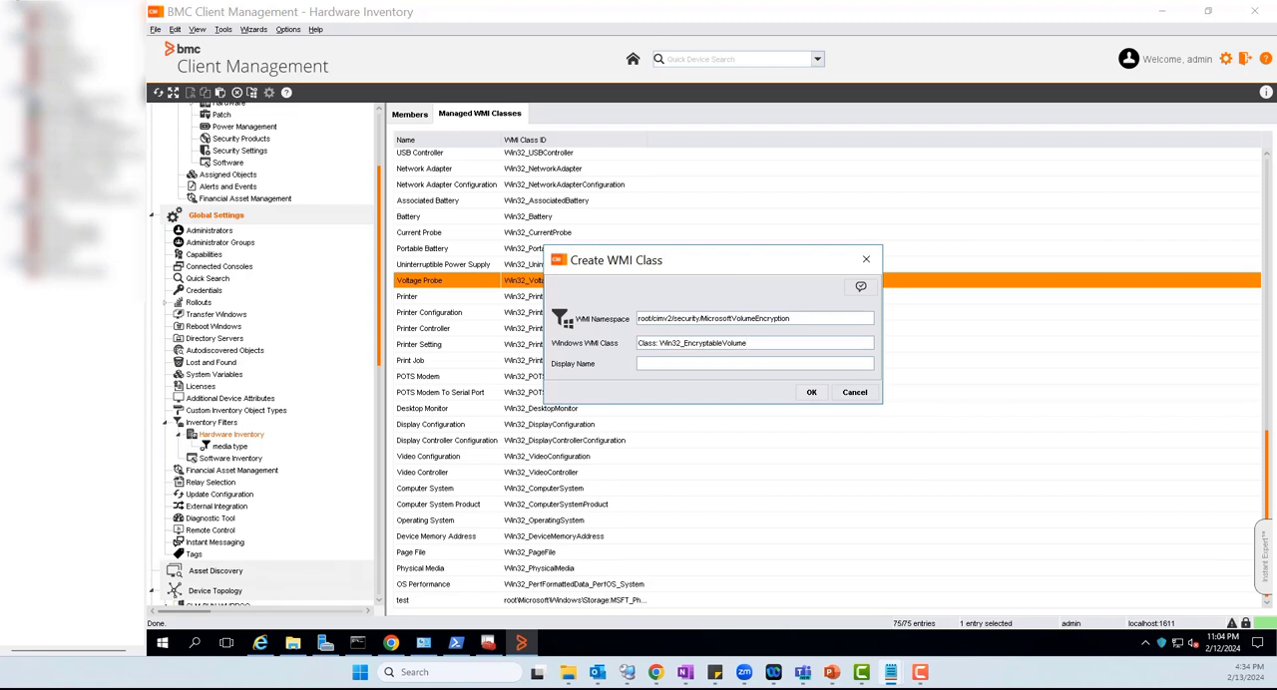
pyautogui.click(687, 364)
pyautogui.write('BitLocker')
pyautogui.click(810, 394)
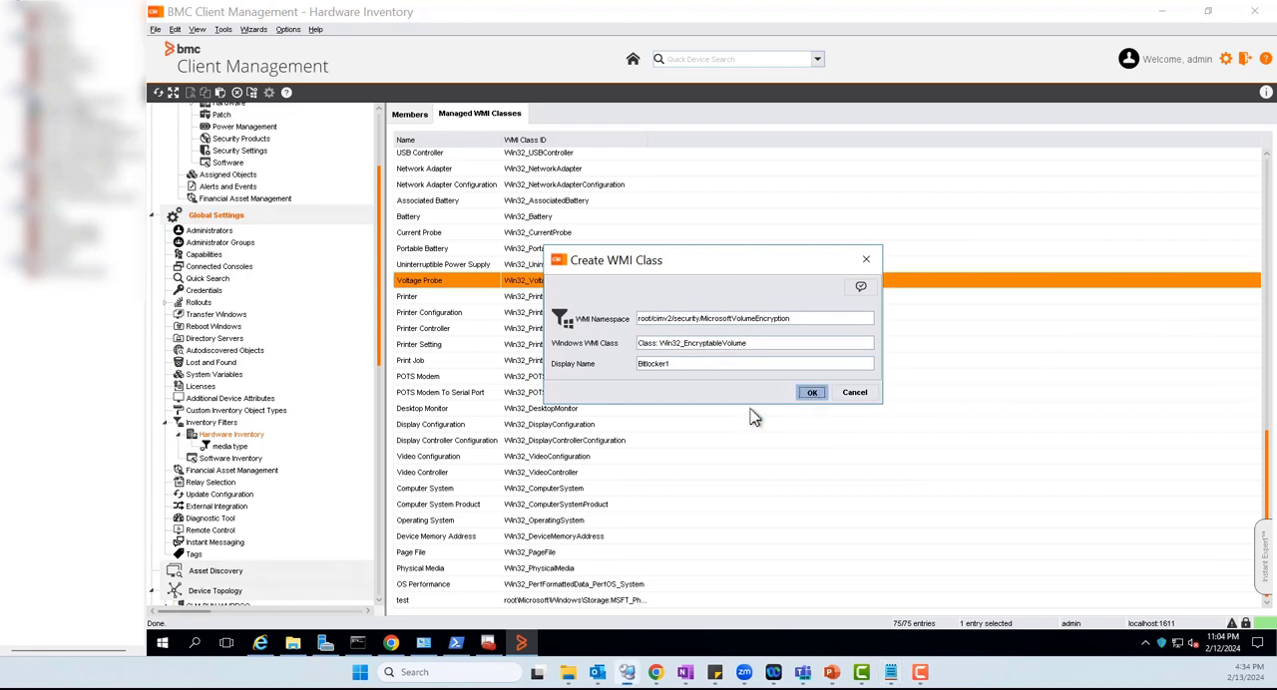
pyautogui.click(526, 600)
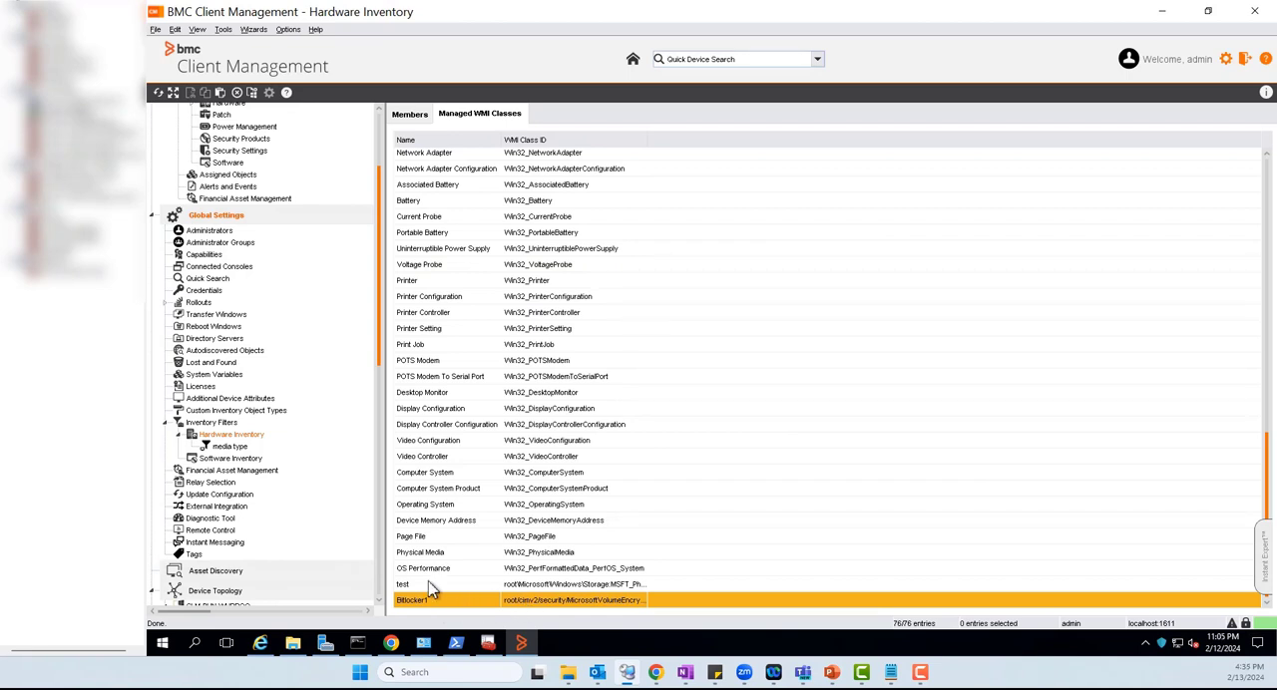
# Create a hardware inventory filter named Bitlocker1 and refresh the list of filters
pyautogui.click(238, 435)
pyautogui.rightClick(243, 444)
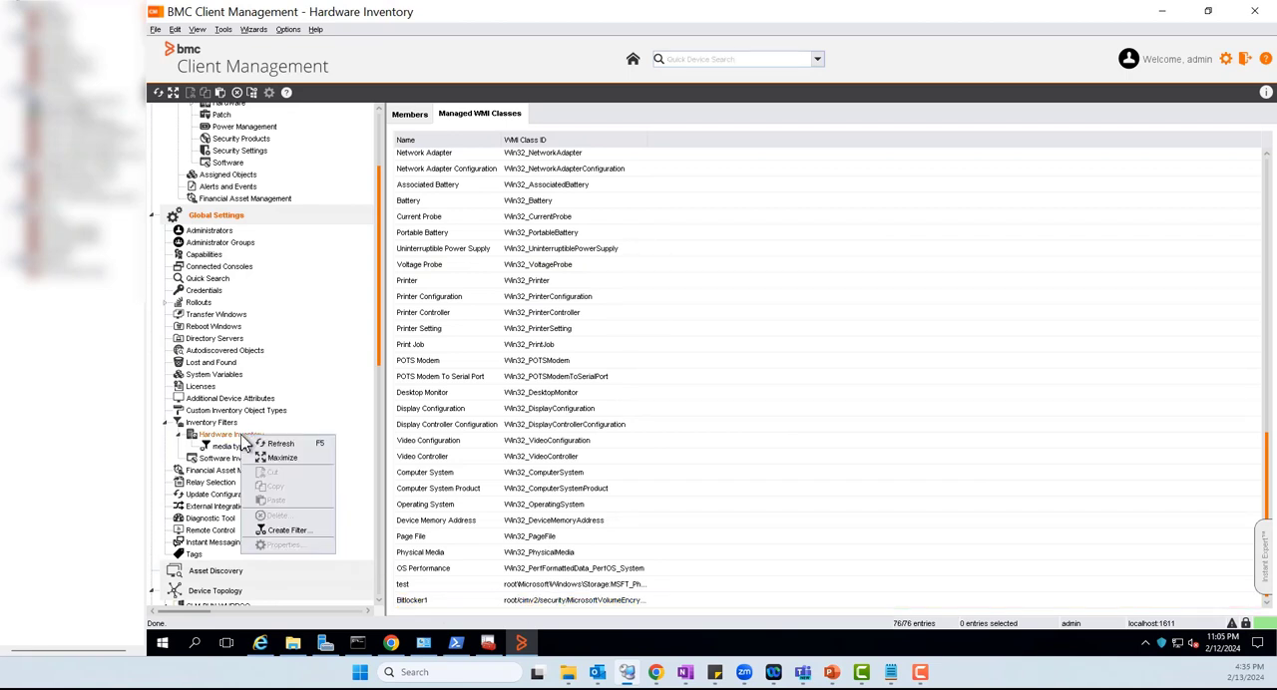
pyautogui.click(292, 526)
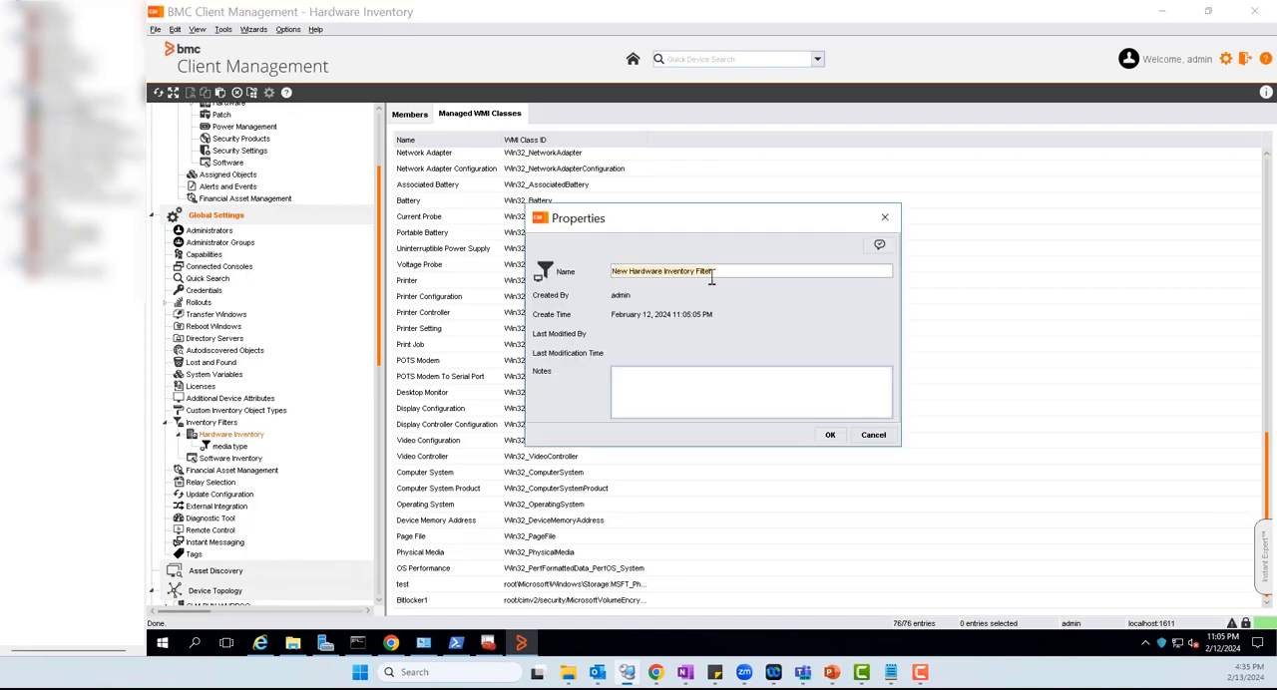
pyautogui.write('Bitlocker1')
pyautogui.press('Return')
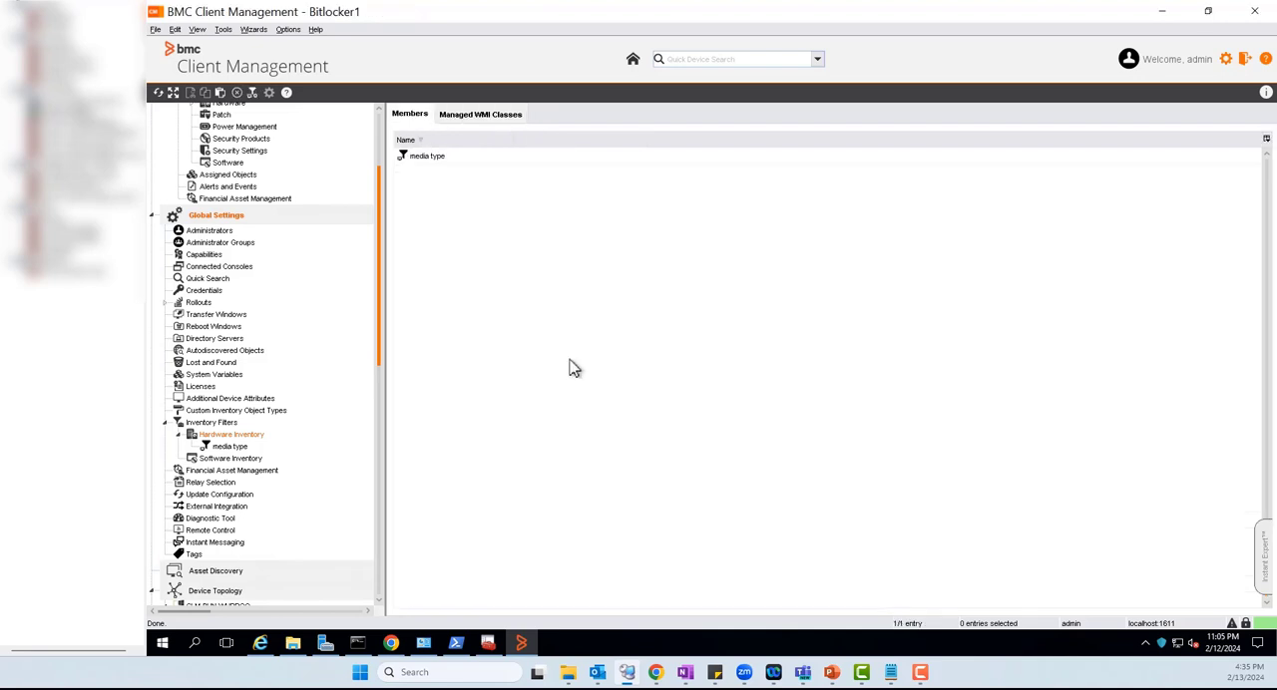
pyautogui.rightClick(497, 297)
pyautogui.click(557, 305)
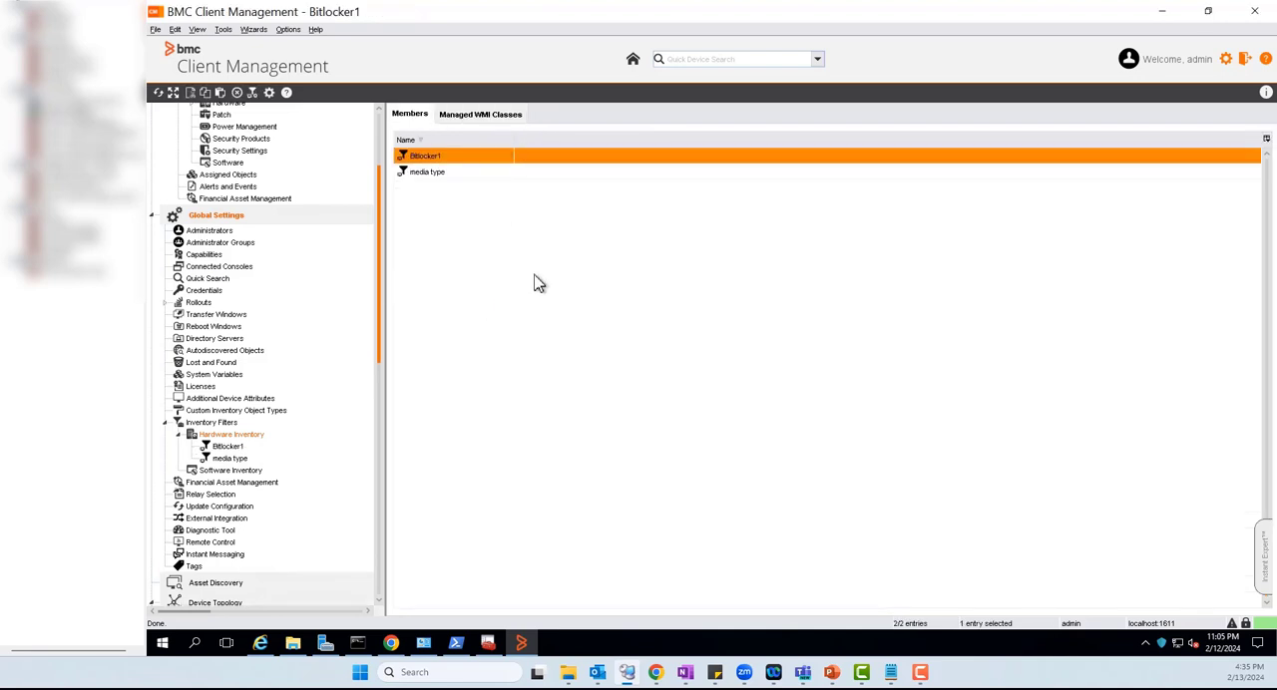
# Add the Bitlocker1 WMI class to the Bitlocker1 filter's WMI filters with the action Accept
pyautogui.click(231, 447)
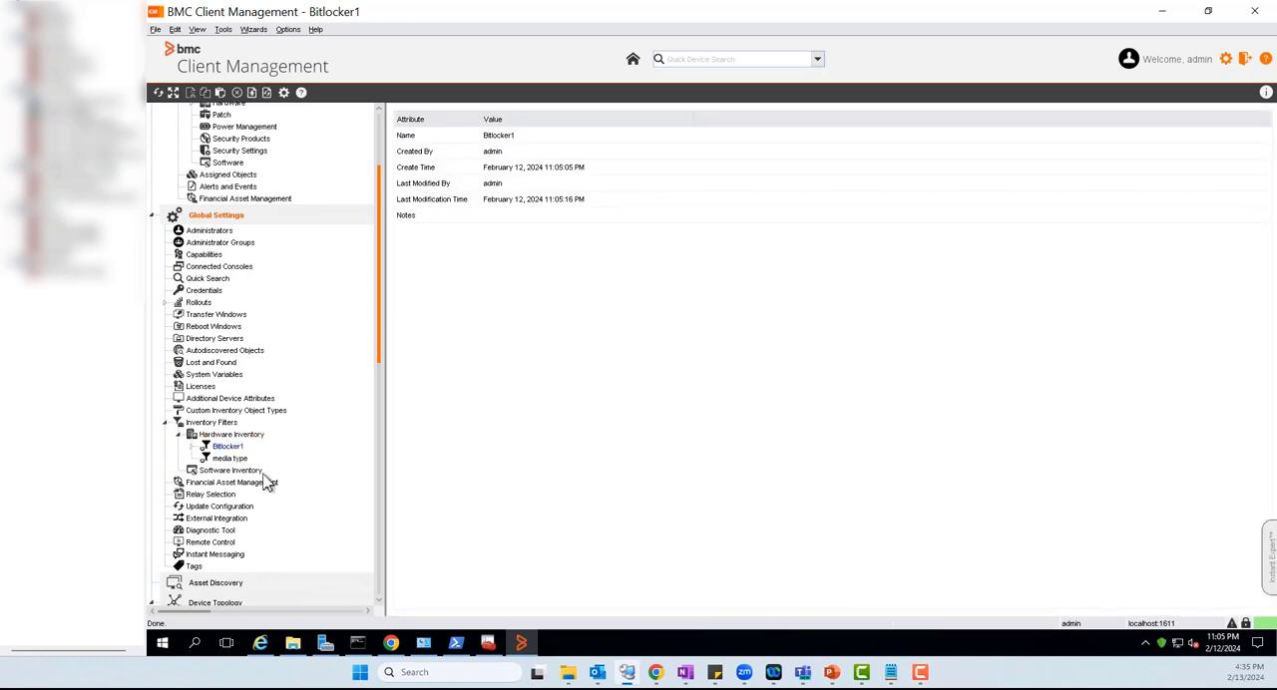
pyautogui.click(194, 446)
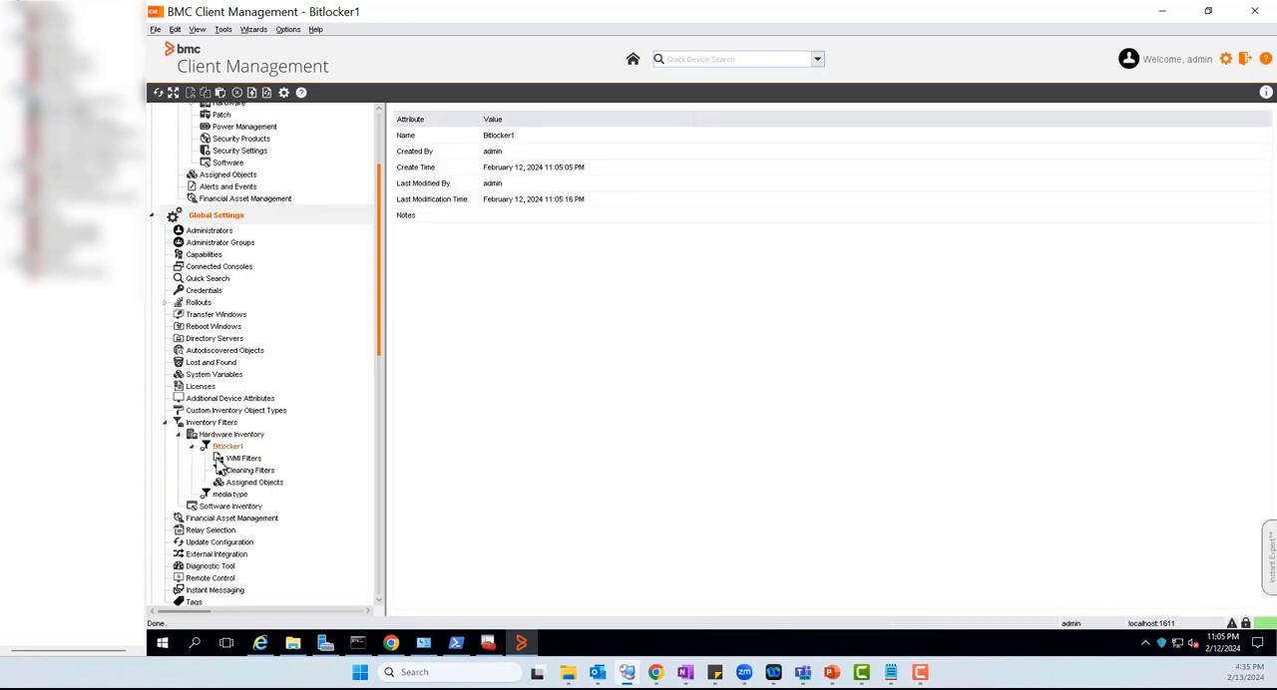
pyautogui.doubleClick(242, 460)
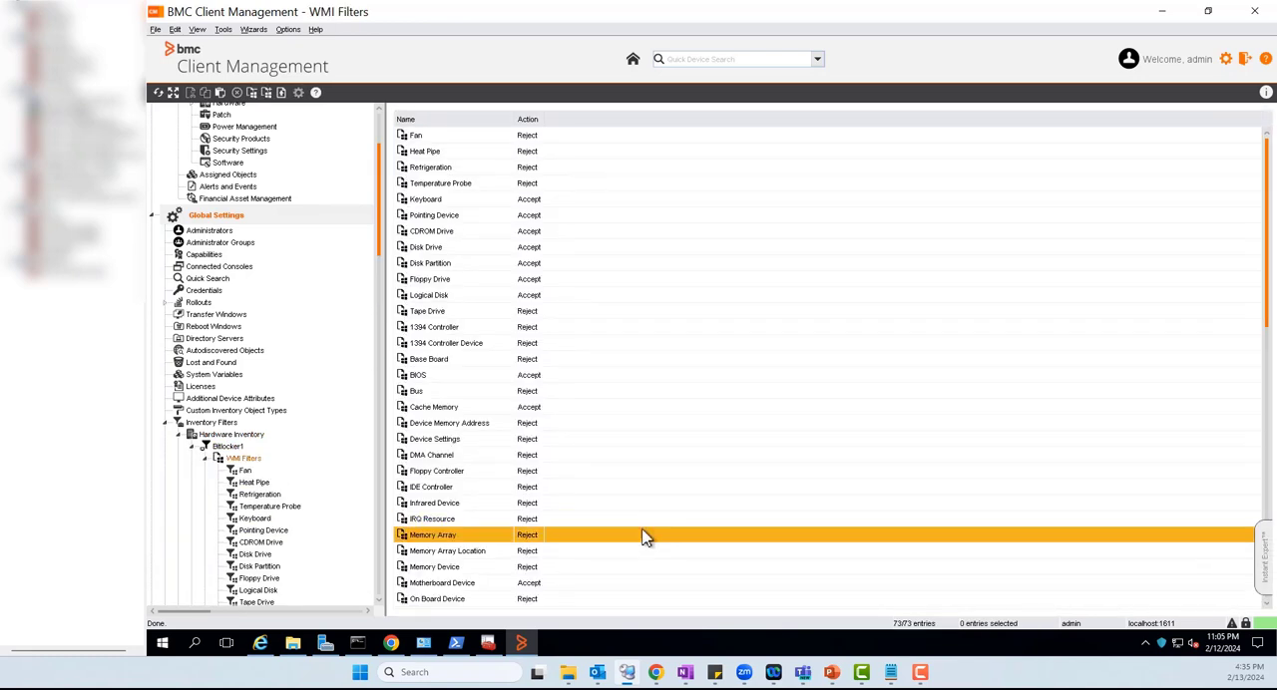
pyautogui.rightClick(634, 384)
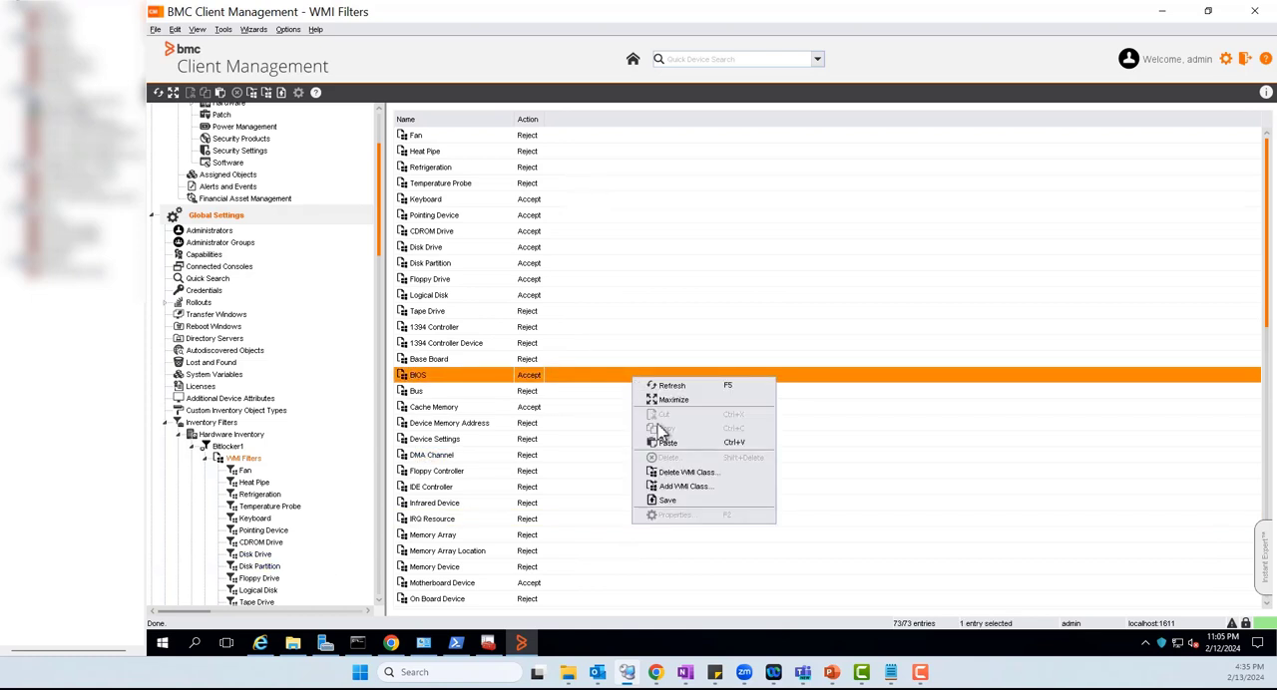
pyautogui.click(669, 499)
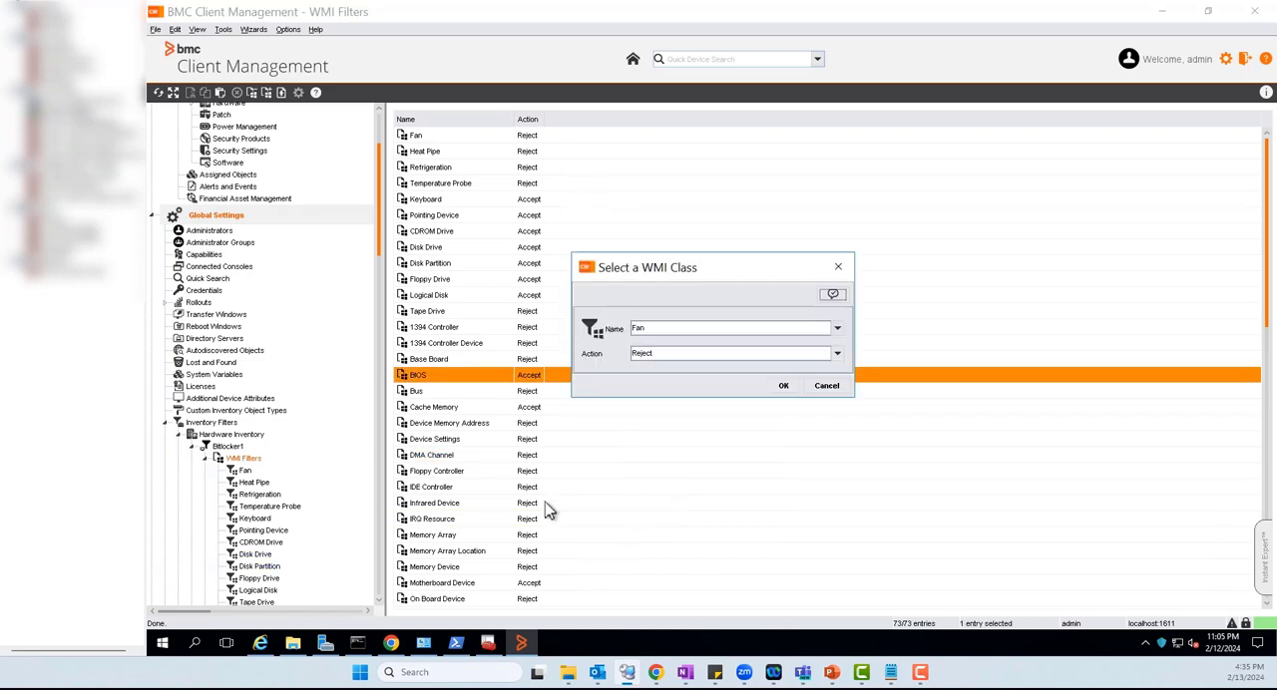
pyautogui.click(837, 328)
pyautogui.scroll(-7, 788, 397)
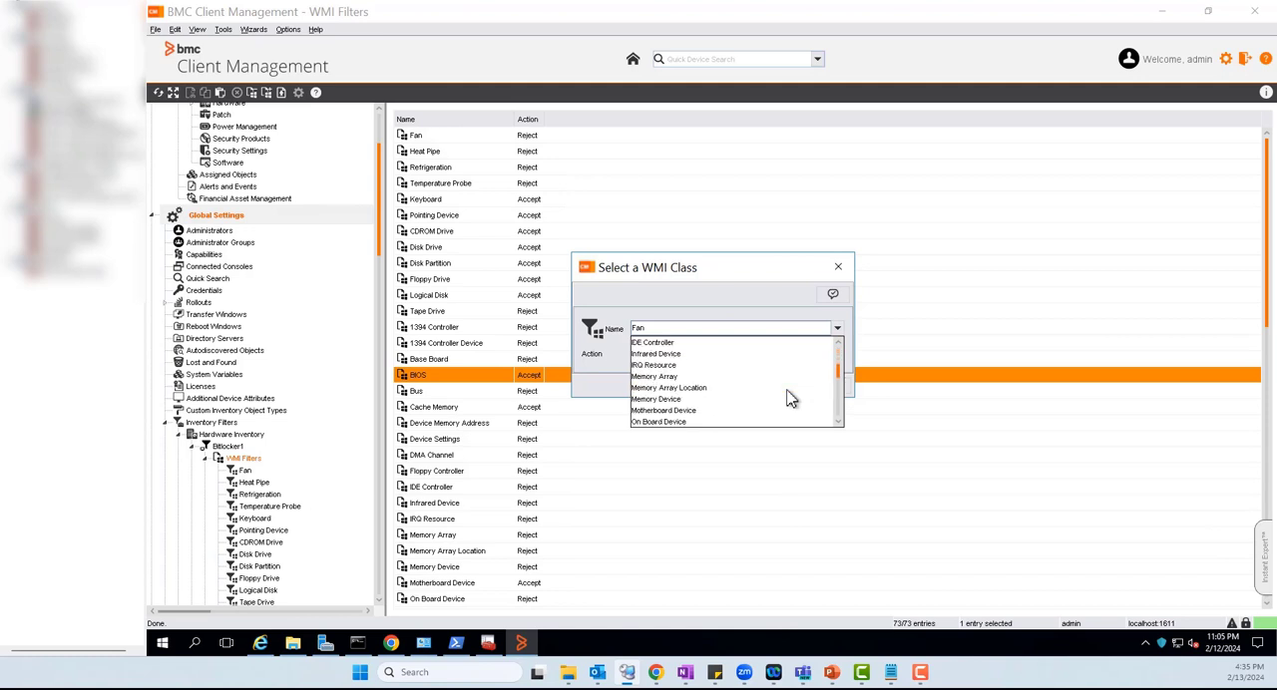
pyautogui.scroll(-9, 788, 397)
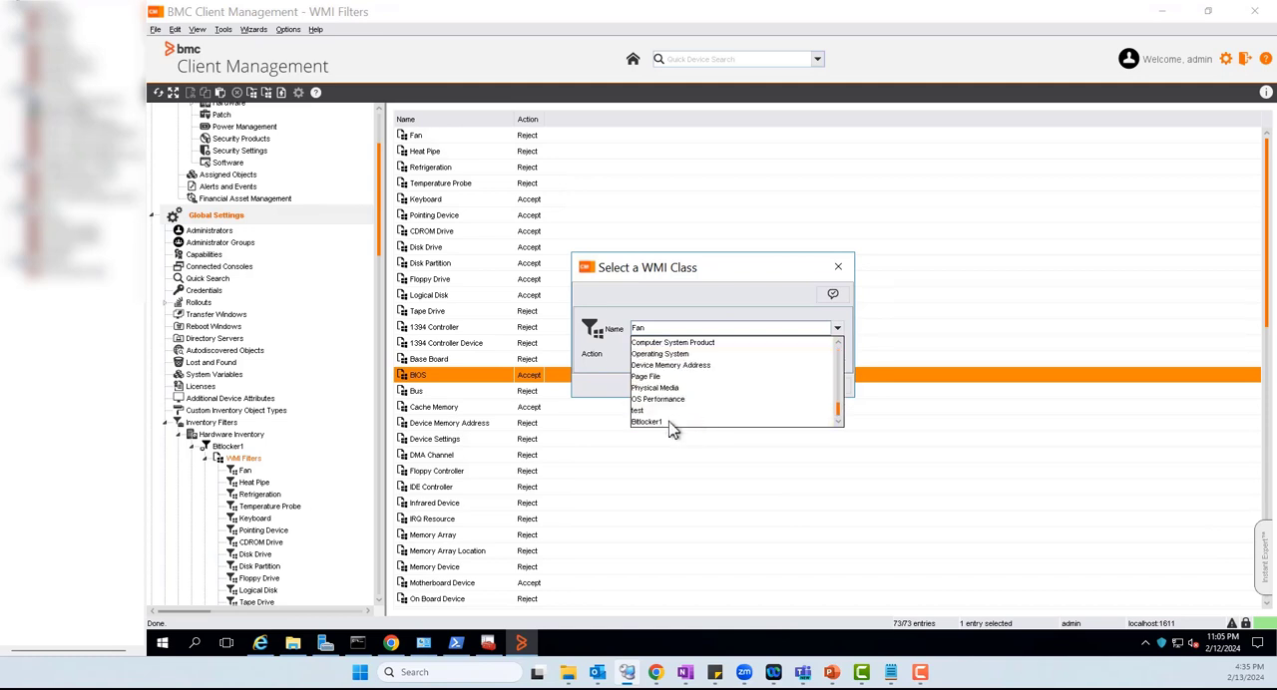
pyautogui.click(658, 422)
pyautogui.click(719, 358)
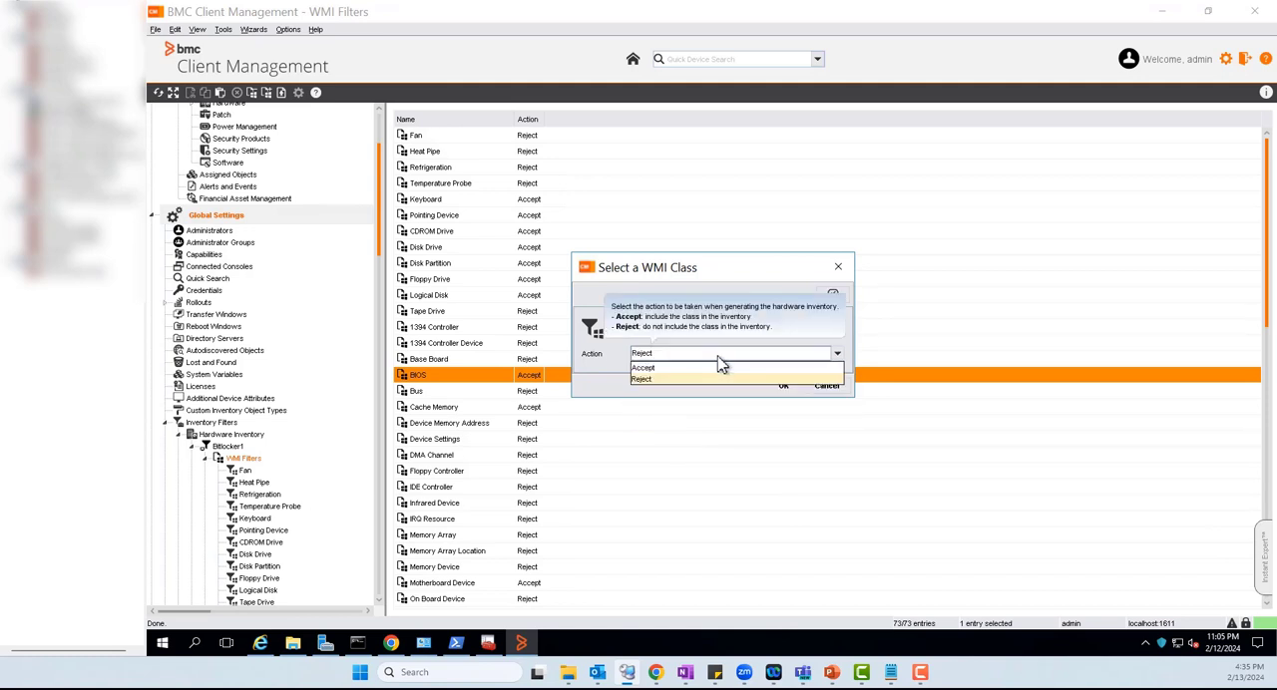
pyautogui.click(675, 377)
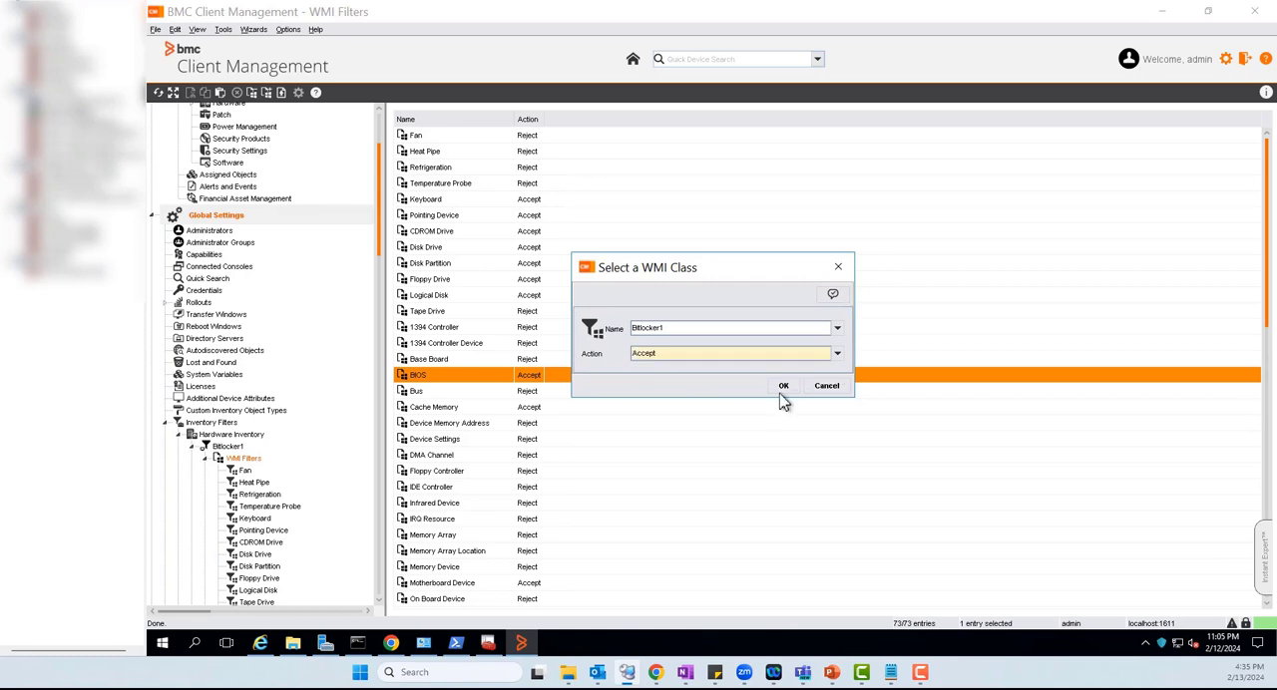
pyautogui.click(784, 386)
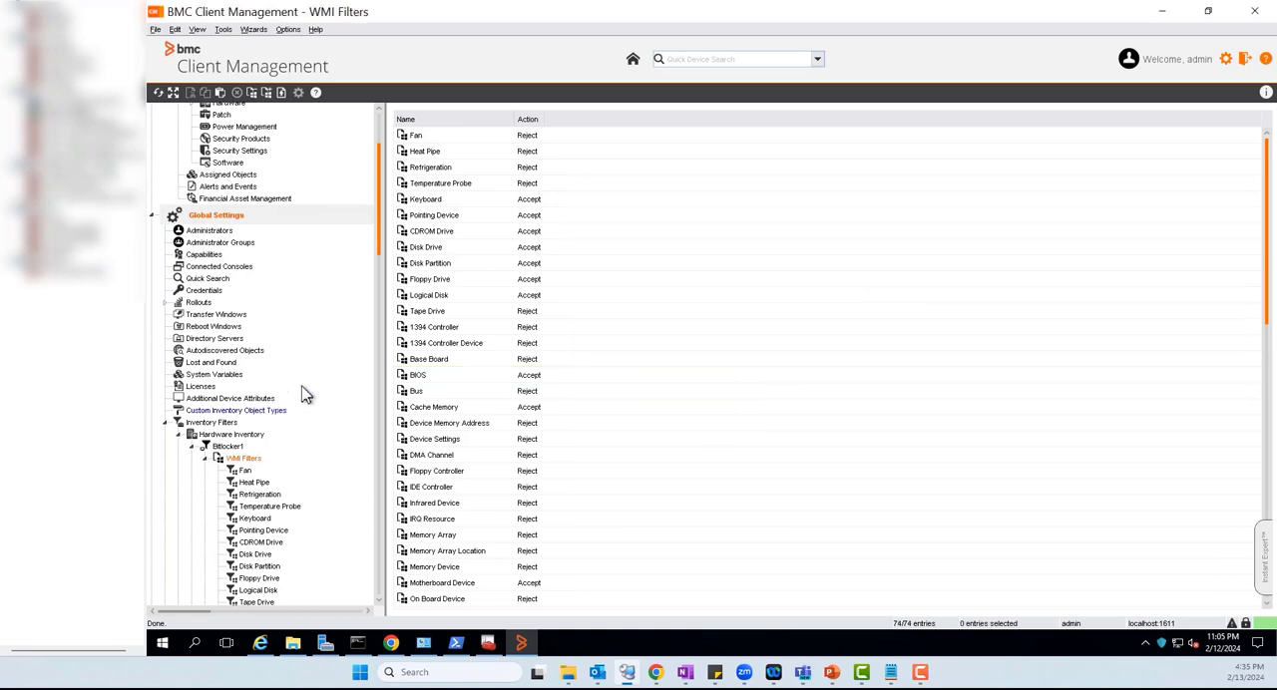
# Save the modifications to the Bitlocker1 filter and open its assigned objects
pyautogui.doubleClick(200, 448)
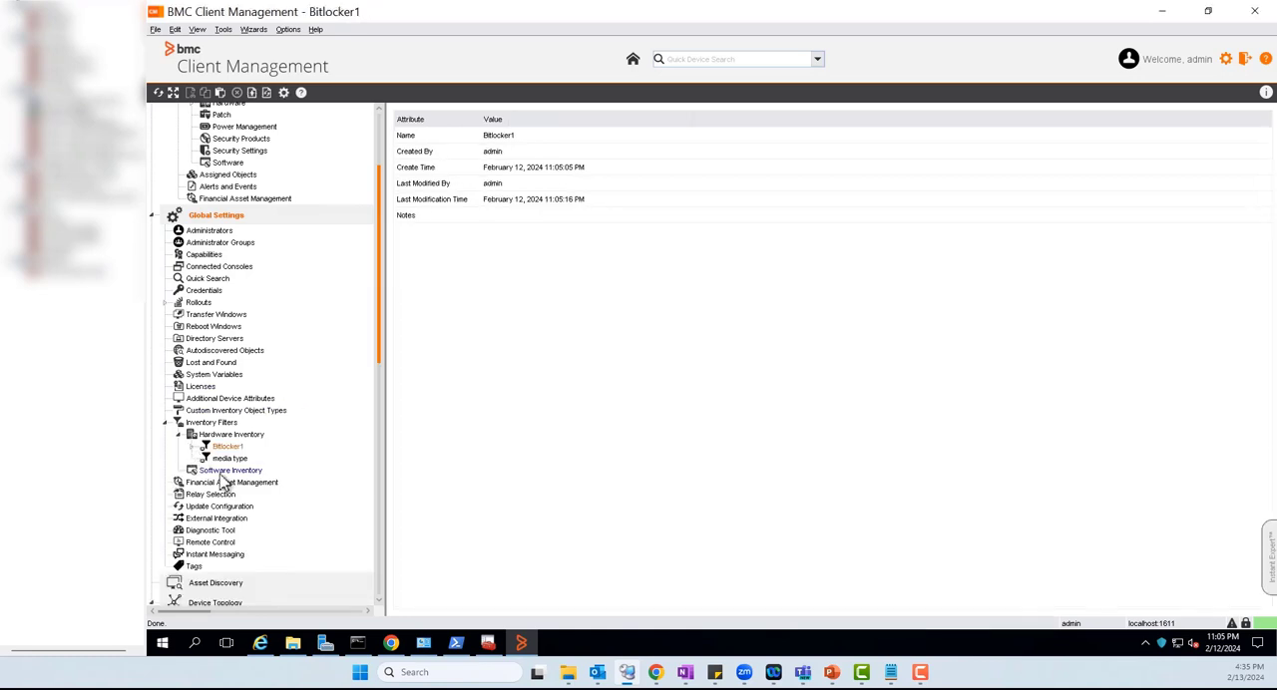
pyautogui.click(190, 445)
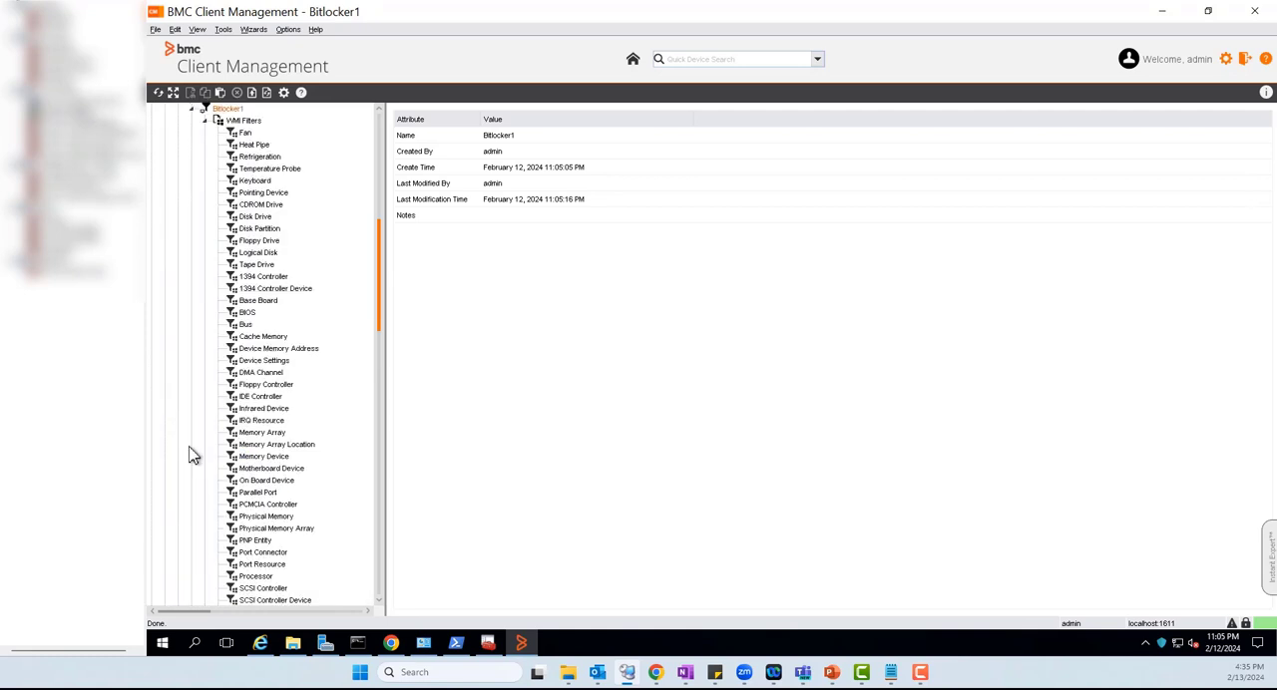
pyautogui.click(206, 121)
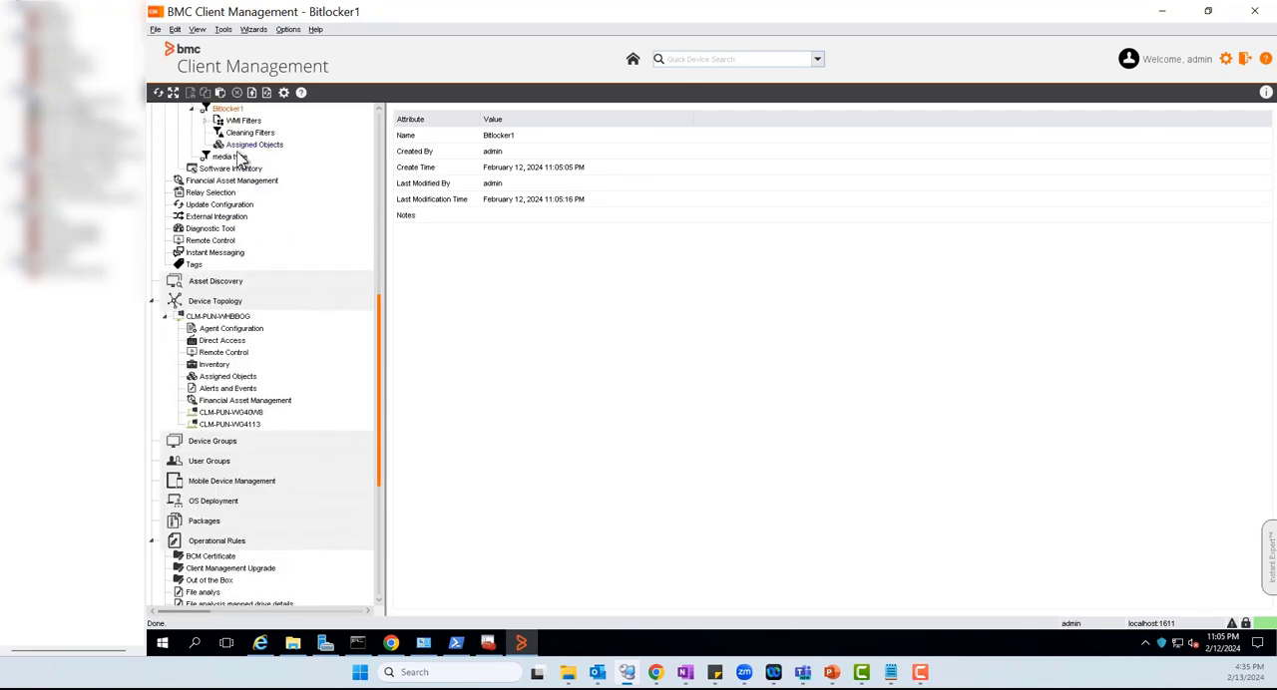
pyautogui.click(246, 150)
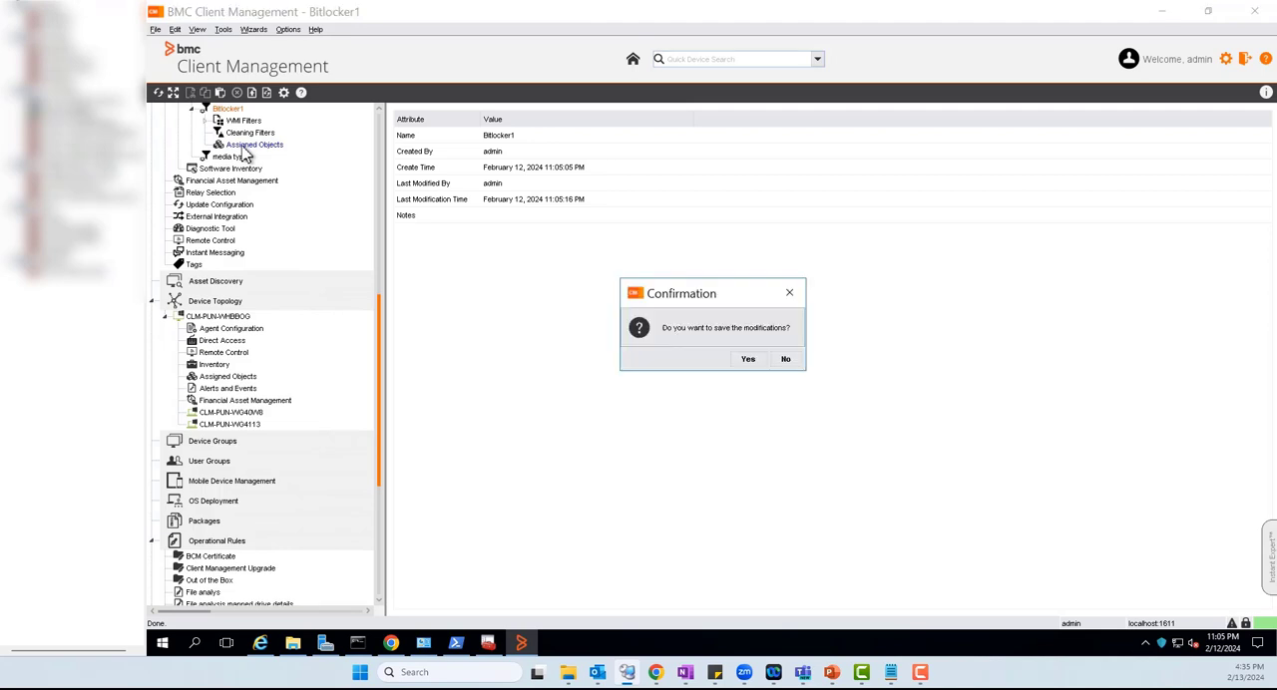
pyautogui.click(746, 360)
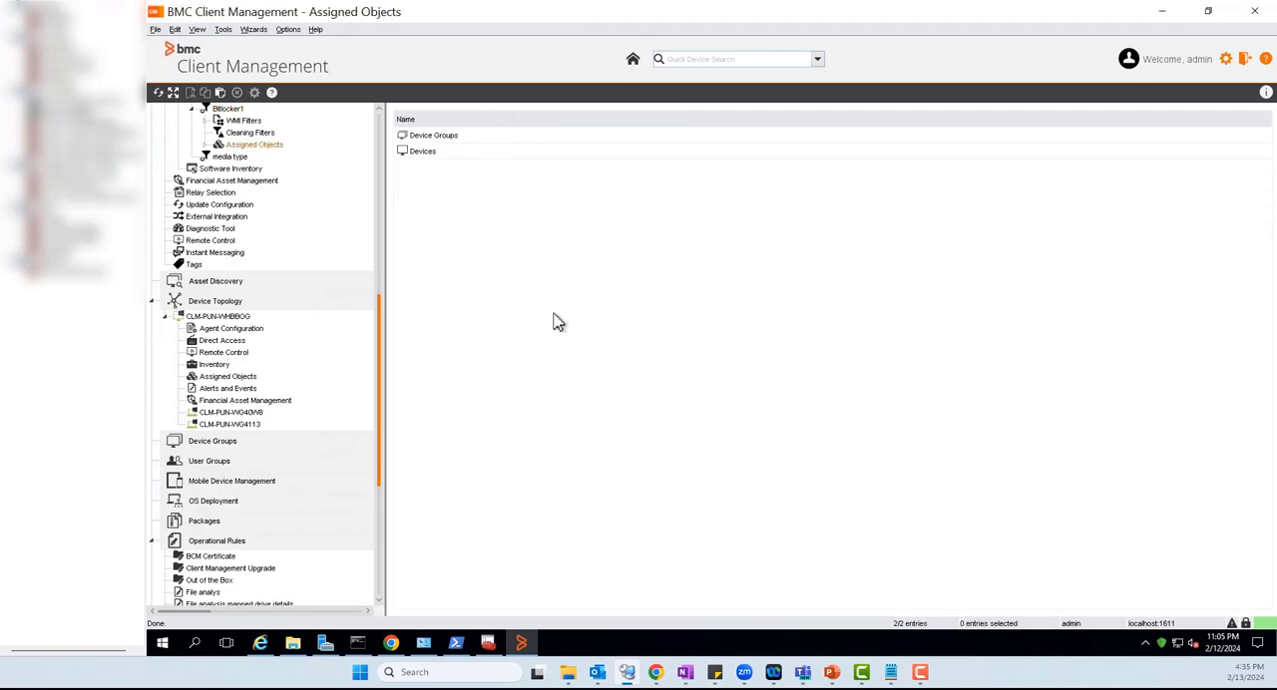
# Assign the Bitlocker1 filter to the device CLM-PUN-WG40W8 from the topology, activated automatically with the default schedule, and refresh the assignment status
pyautogui.click(205, 146)
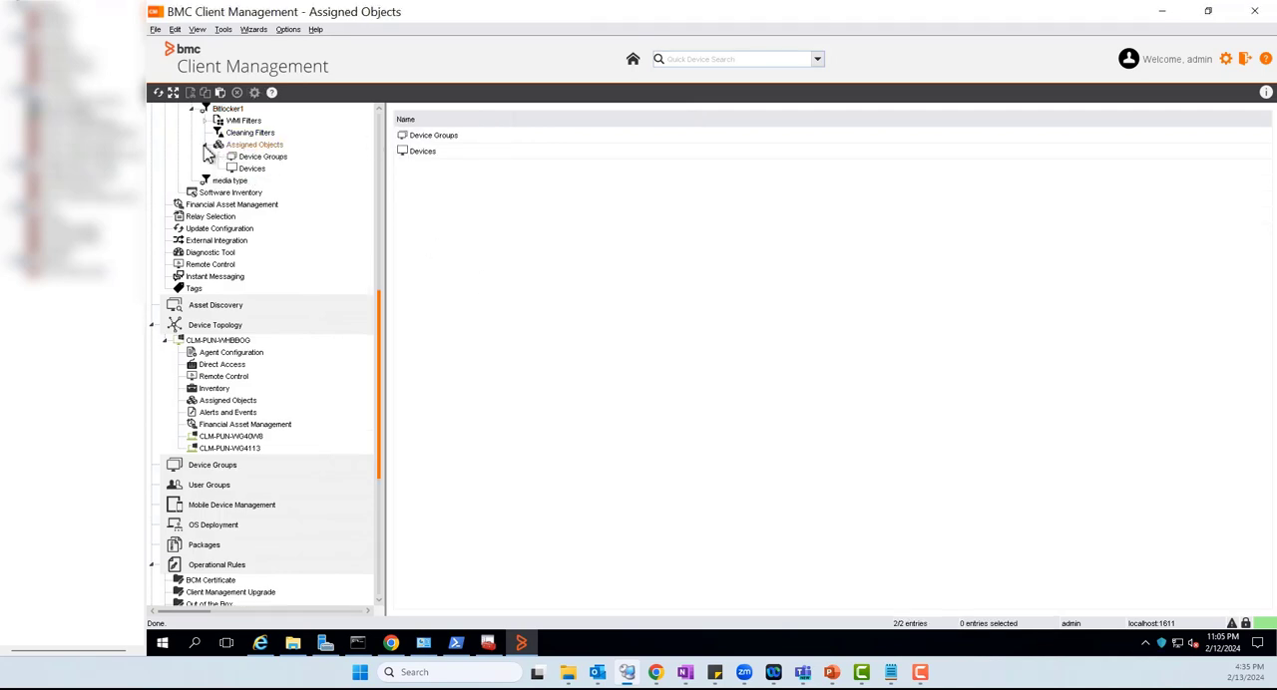
pyautogui.click(262, 170)
pyautogui.rightClick(504, 279)
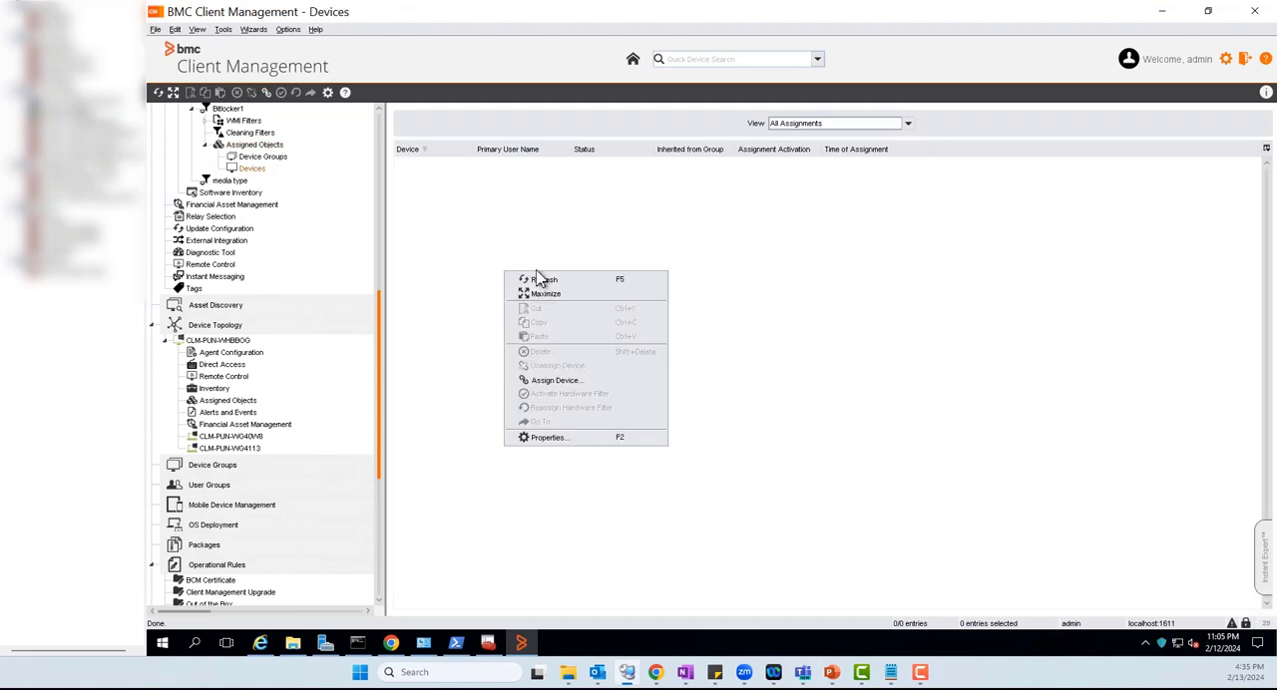
pyautogui.click(575, 384)
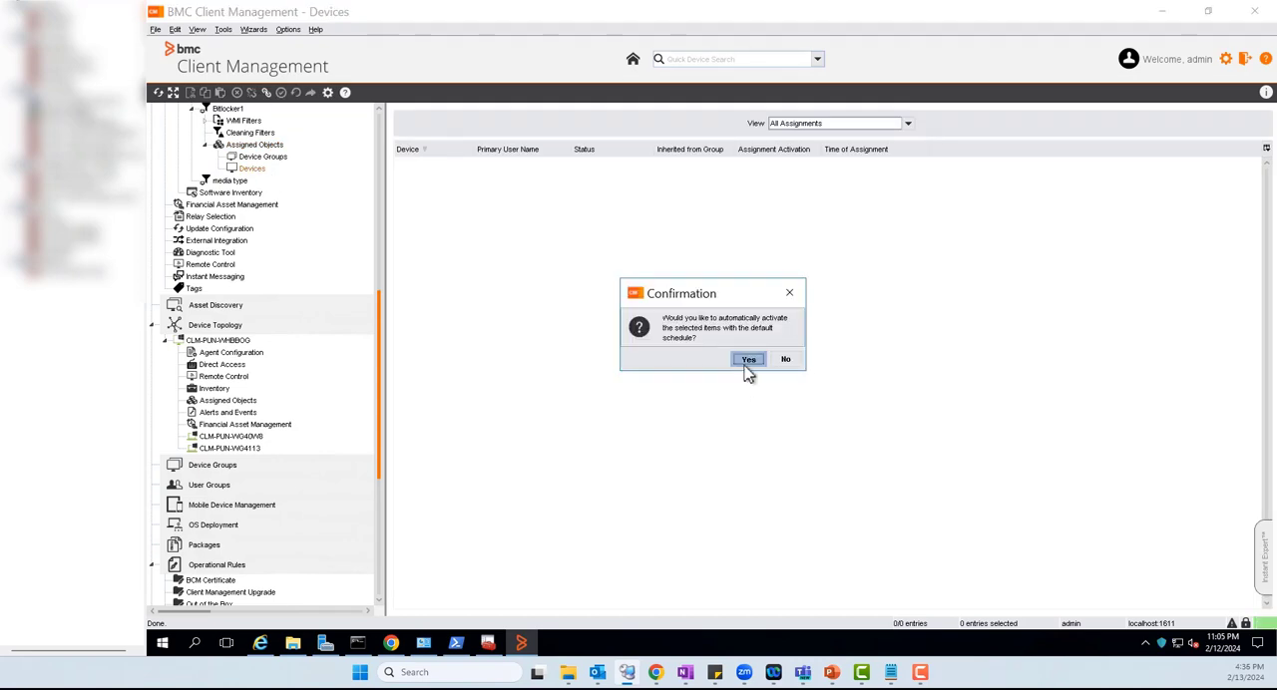
pyautogui.click(747, 361)
pyautogui.click(579, 346)
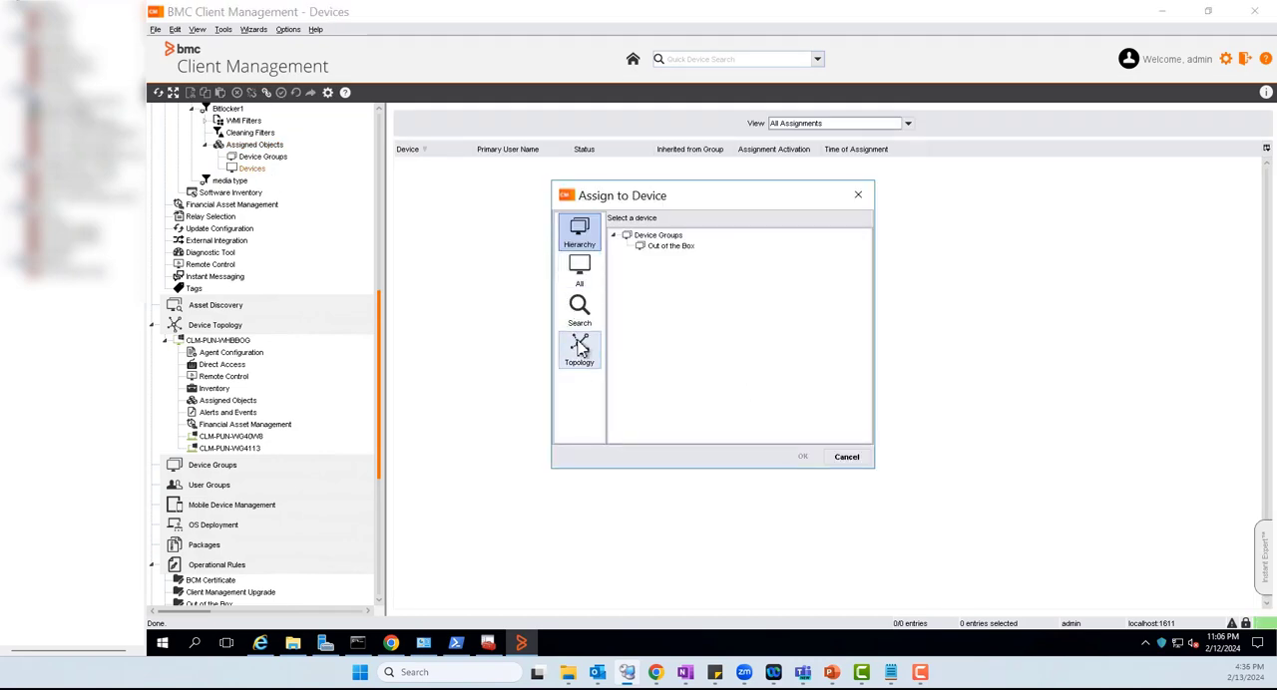
pyautogui.doubleClick(668, 251)
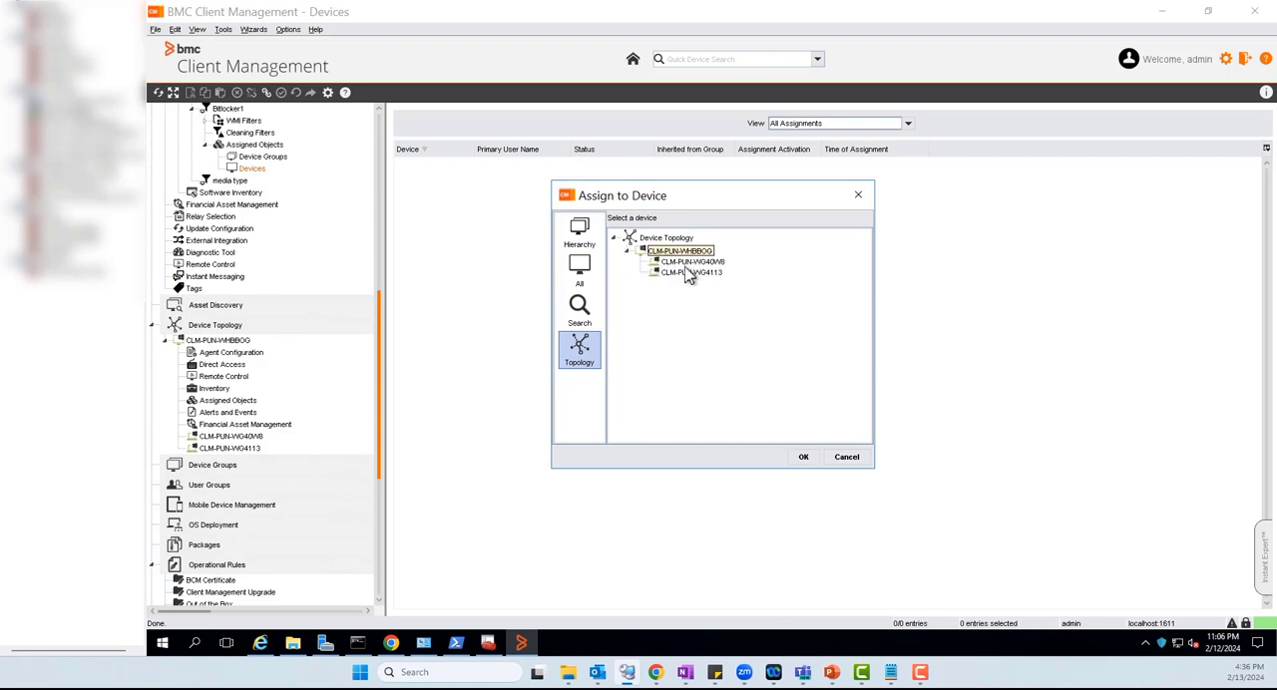
pyautogui.click(693, 261)
pyautogui.click(803, 458)
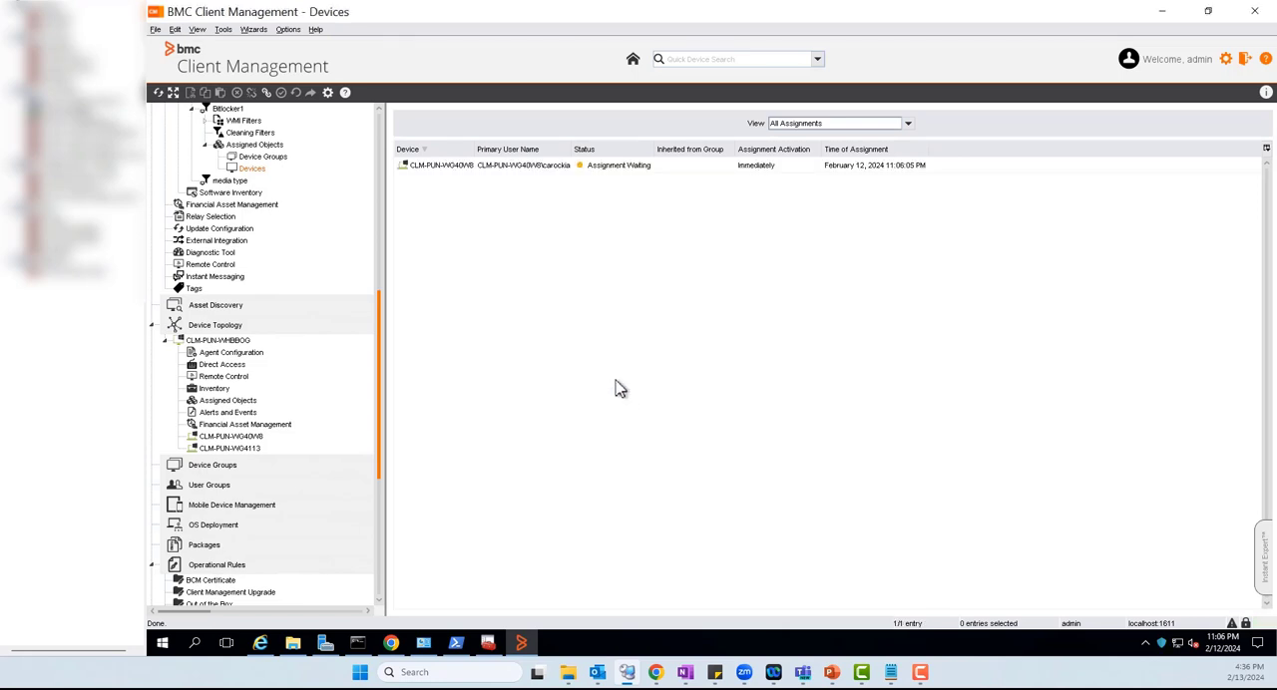
pyautogui.rightClick(548, 267)
pyautogui.click(577, 282)
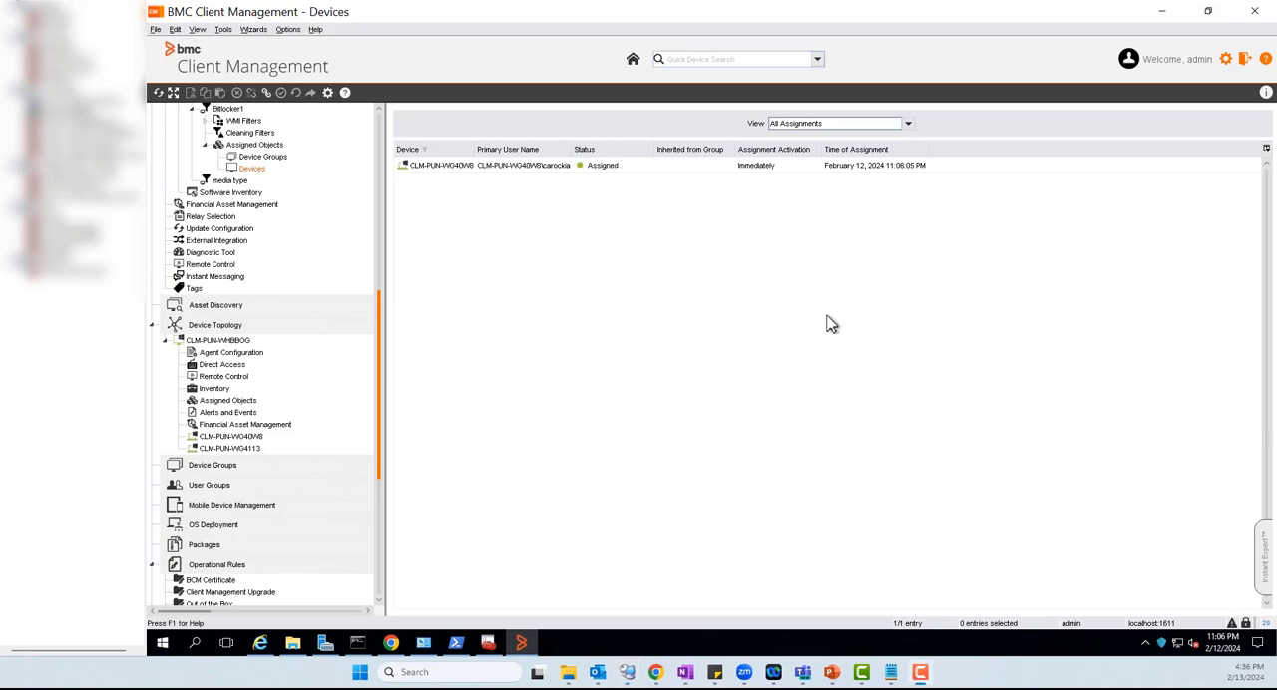
pyautogui.click(600, 170)
# Examine the step configured in the existing "Update Hardware invnetory" operational rule and its properties without changing them
pyautogui.moveTo(379, 449); pyautogui.dragTo(385, 552)
pyautogui.click(204, 288)
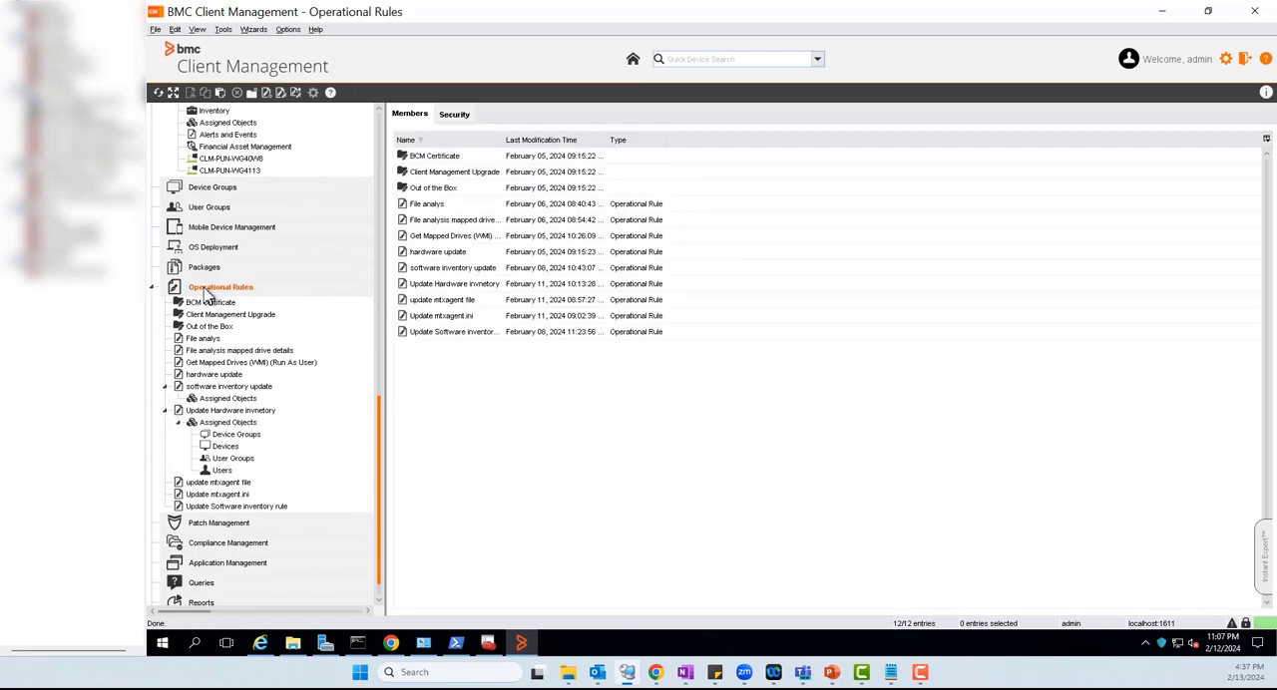
pyautogui.click(212, 409)
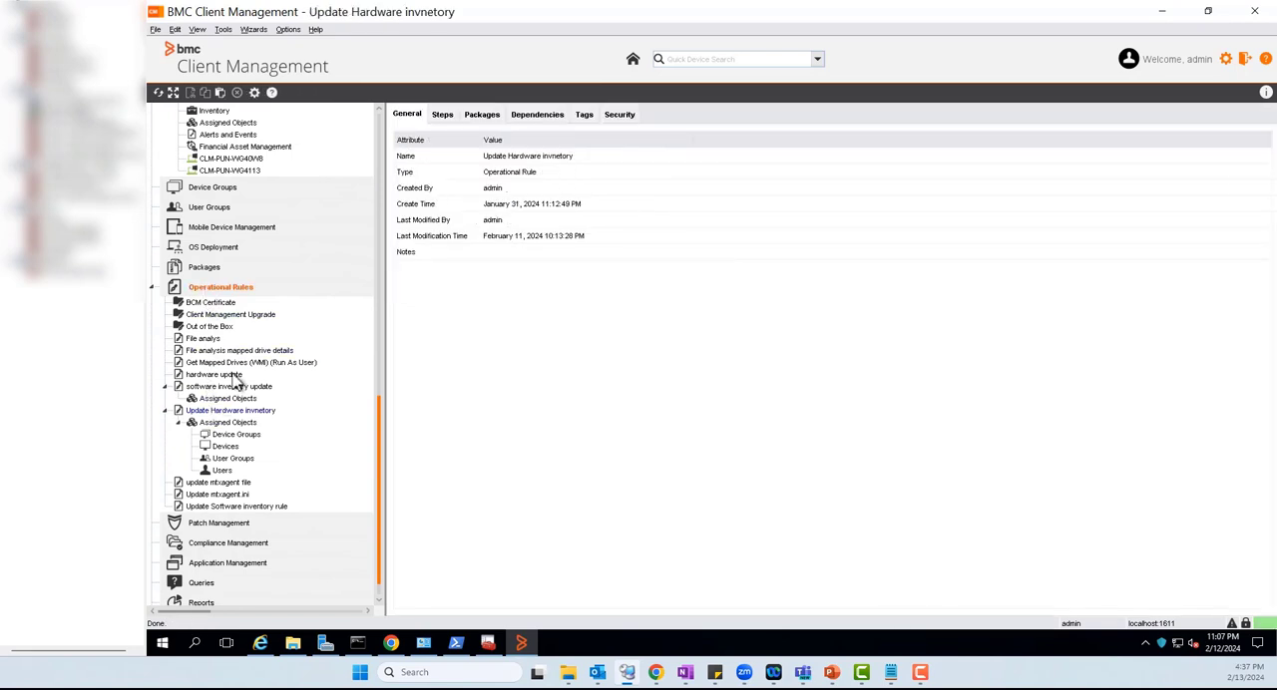
pyautogui.click(442, 115)
pyautogui.doubleClick(605, 157)
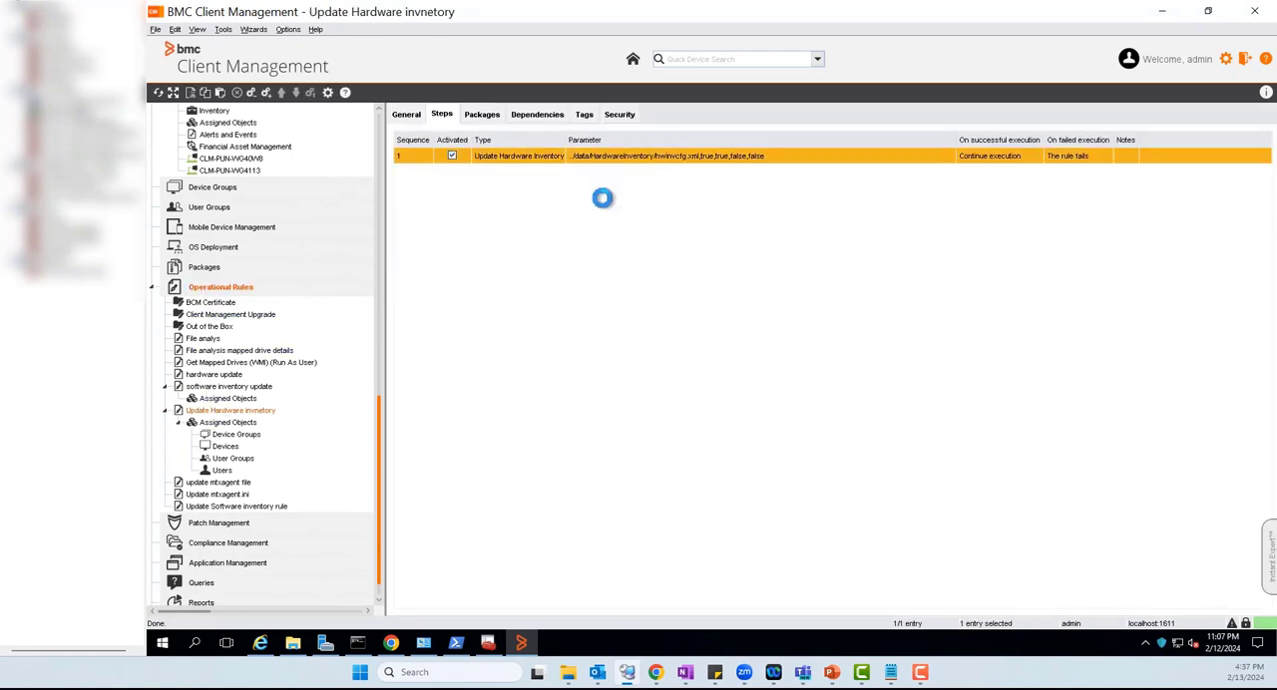
pyautogui.click(876, 455)
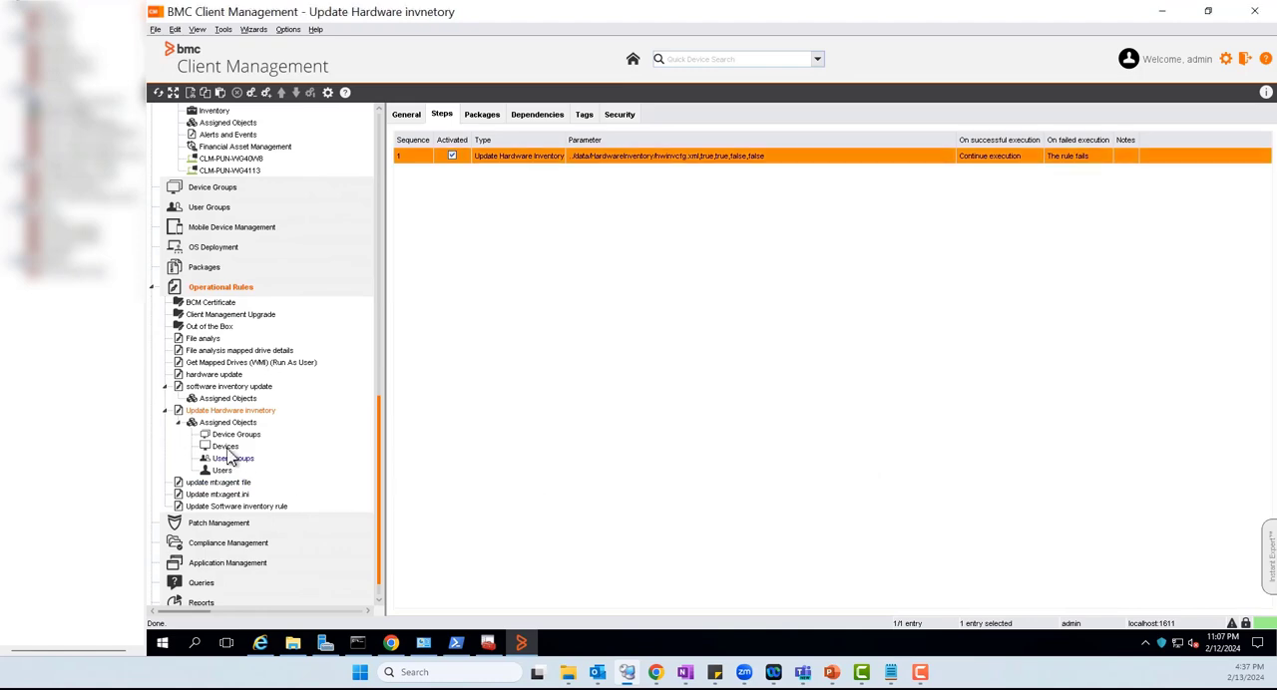
pyautogui.click(165, 411)
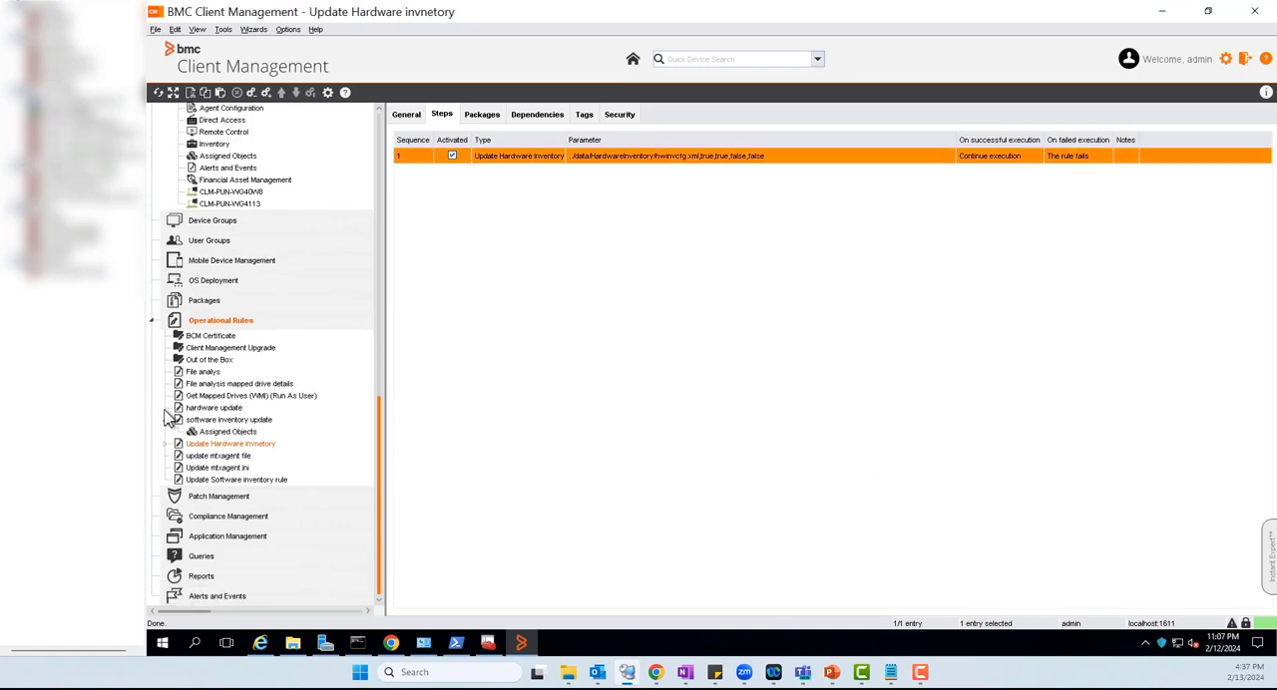
# Create an operational rule named HW inv
pyautogui.rightClick(213, 329)
pyautogui.click(299, 435)
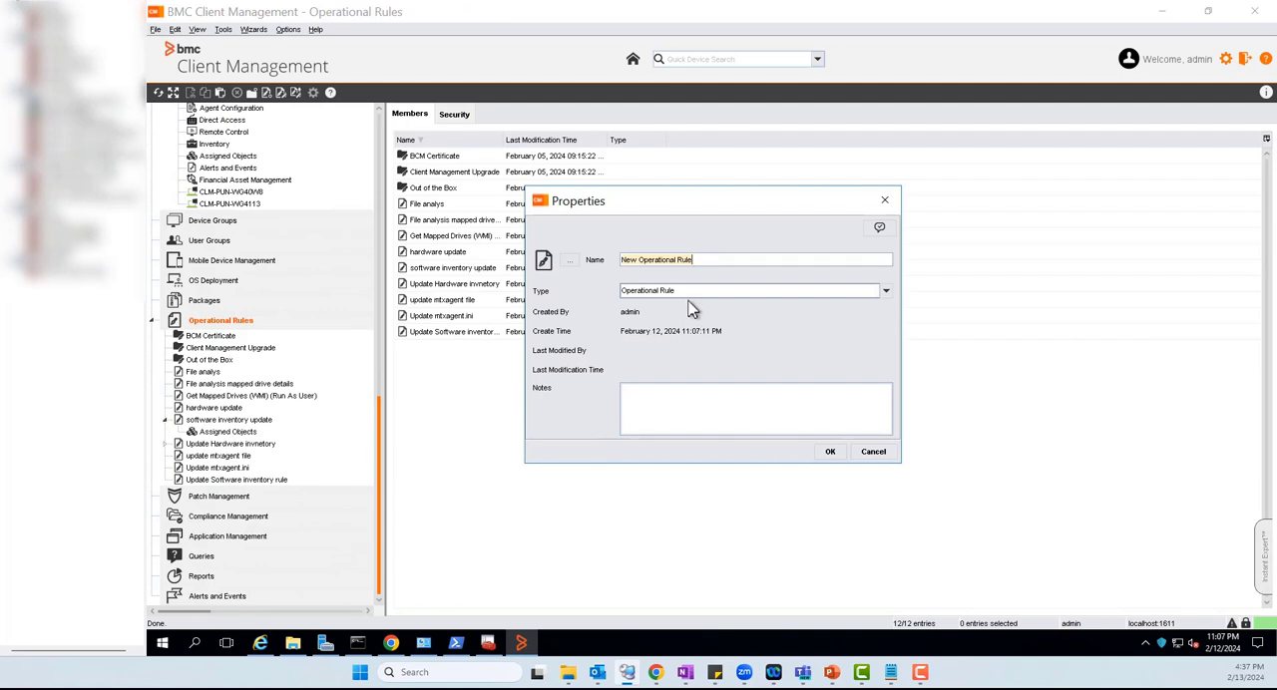
pyautogui.write('HW inv')
pyautogui.click(828, 453)
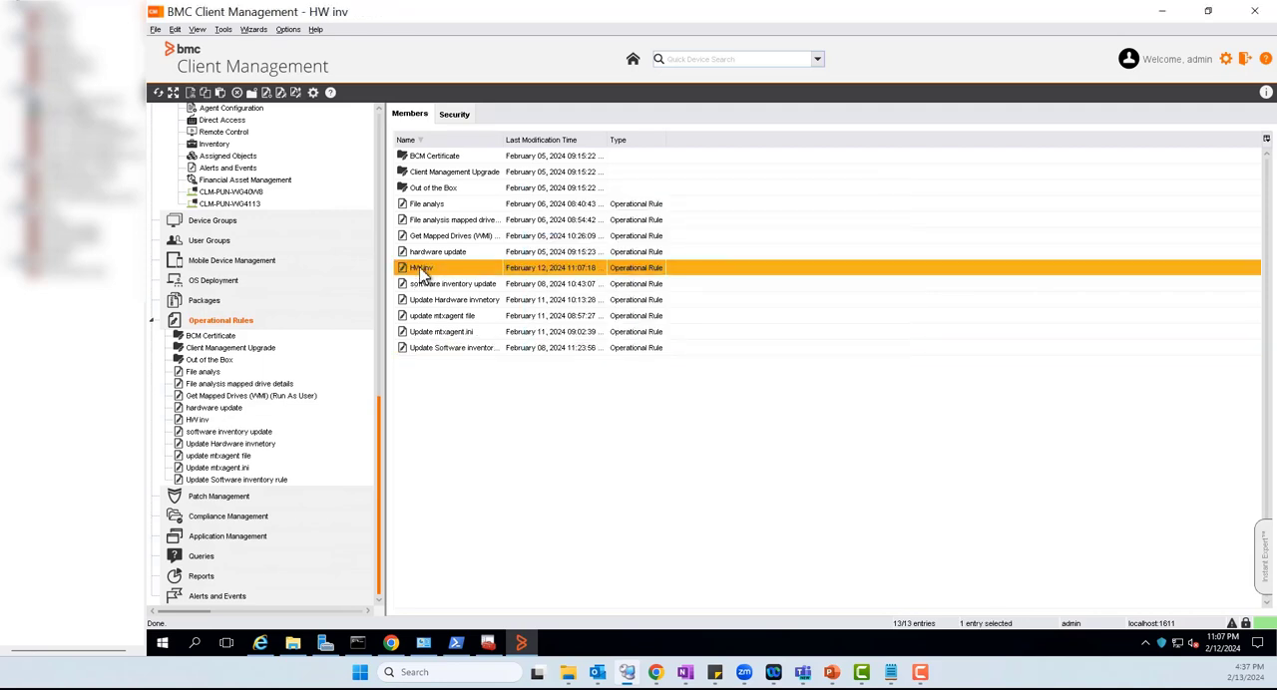
# Add the Update Hardware Inventory step to the HW inv rule, with Upload after update and Force Upload enabled and Differential Upload disabled
pyautogui.doubleClick(427, 269)
pyautogui.click(442, 159)
pyautogui.click(441, 113)
pyautogui.rightClick(520, 223)
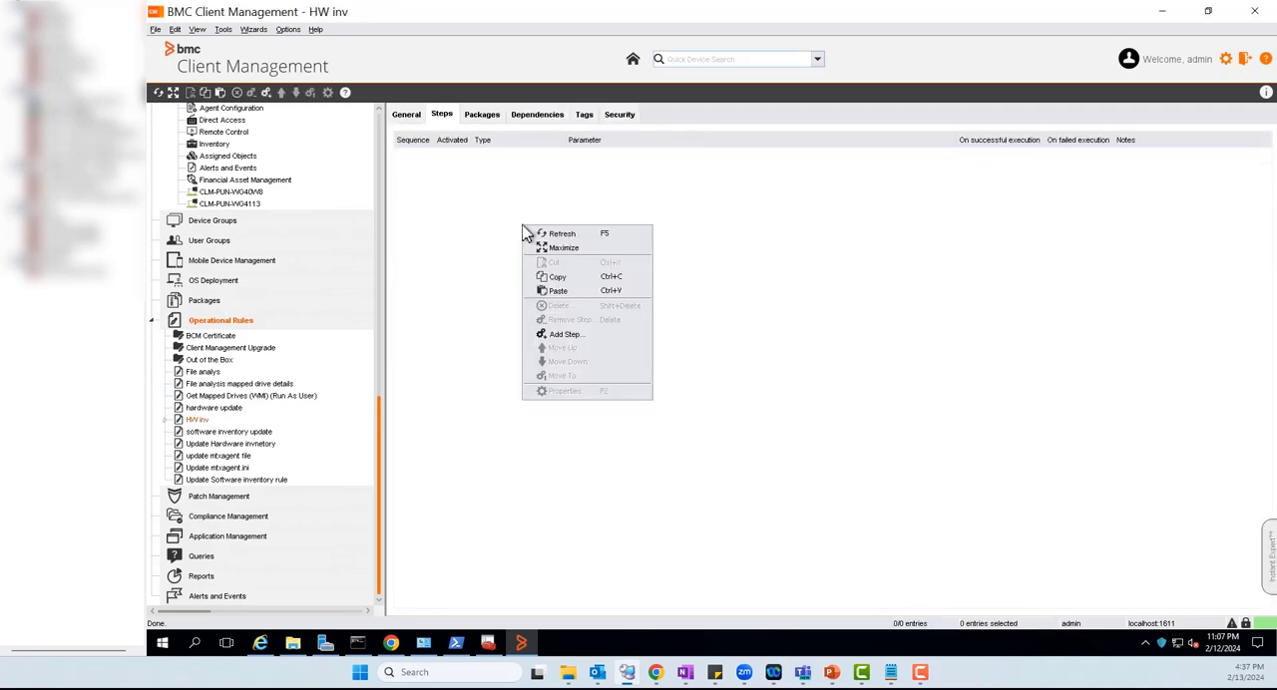
pyautogui.click(587, 337)
pyautogui.click(471, 264)
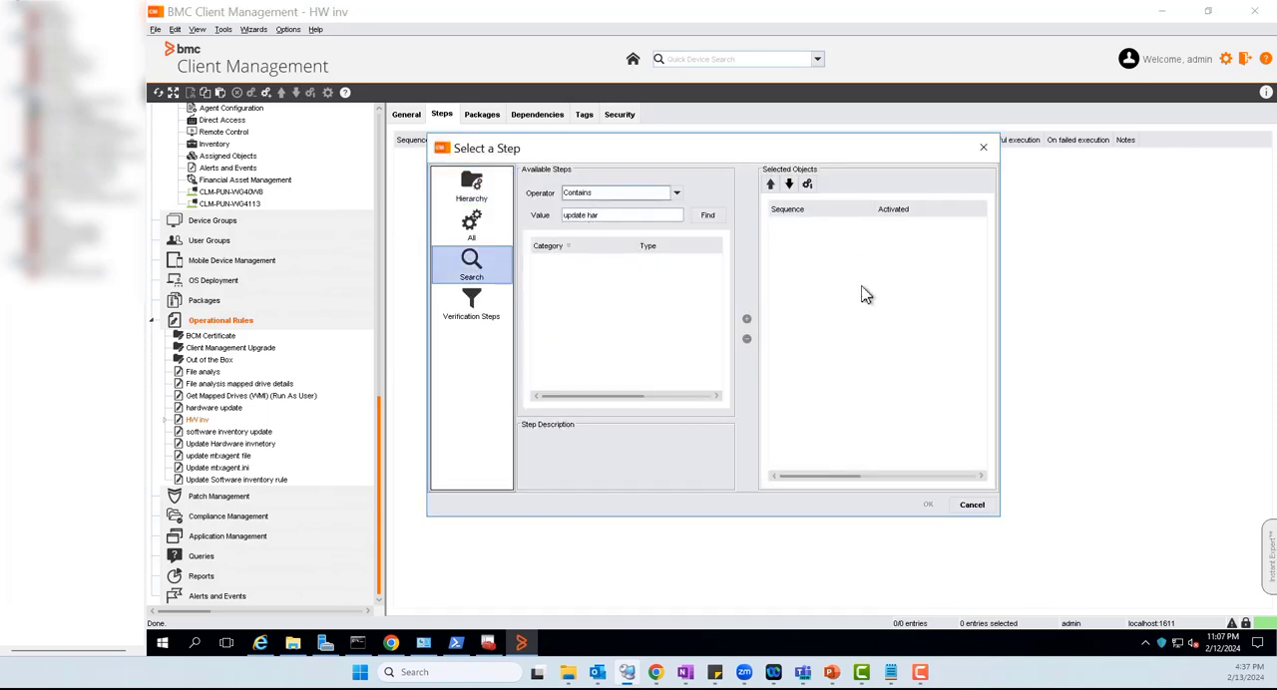
pyautogui.click(708, 215)
pyautogui.click(702, 262)
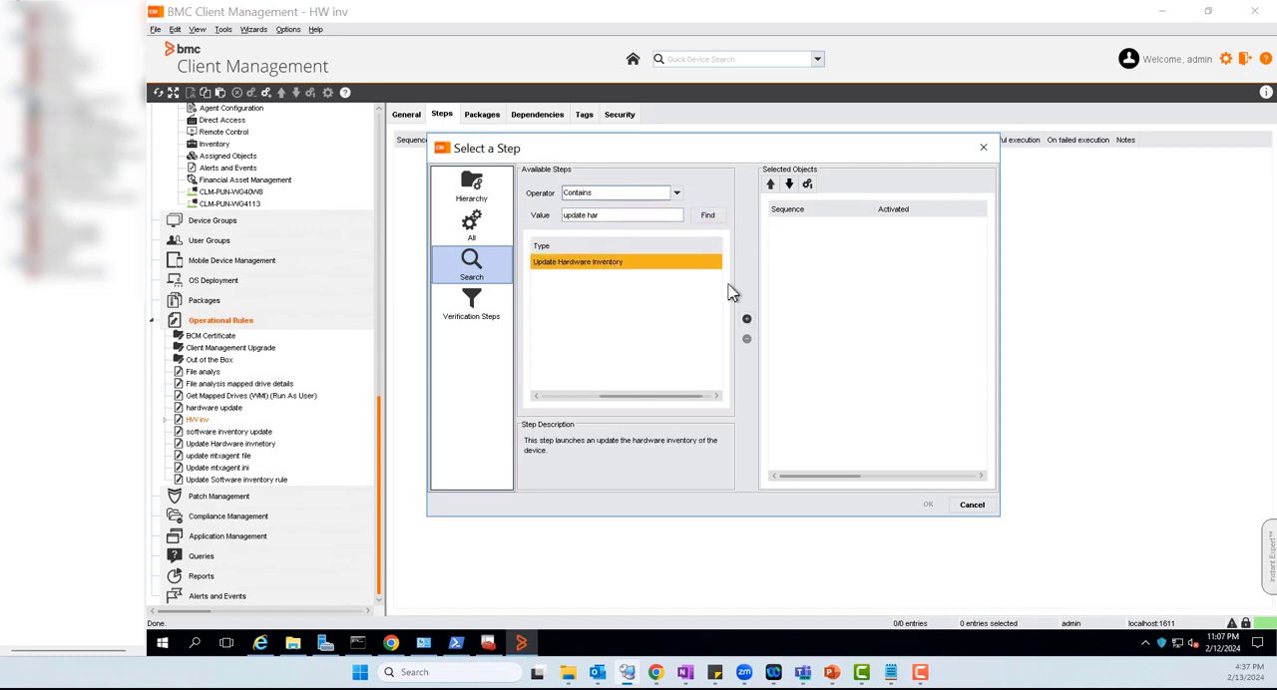
pyautogui.click(746, 319)
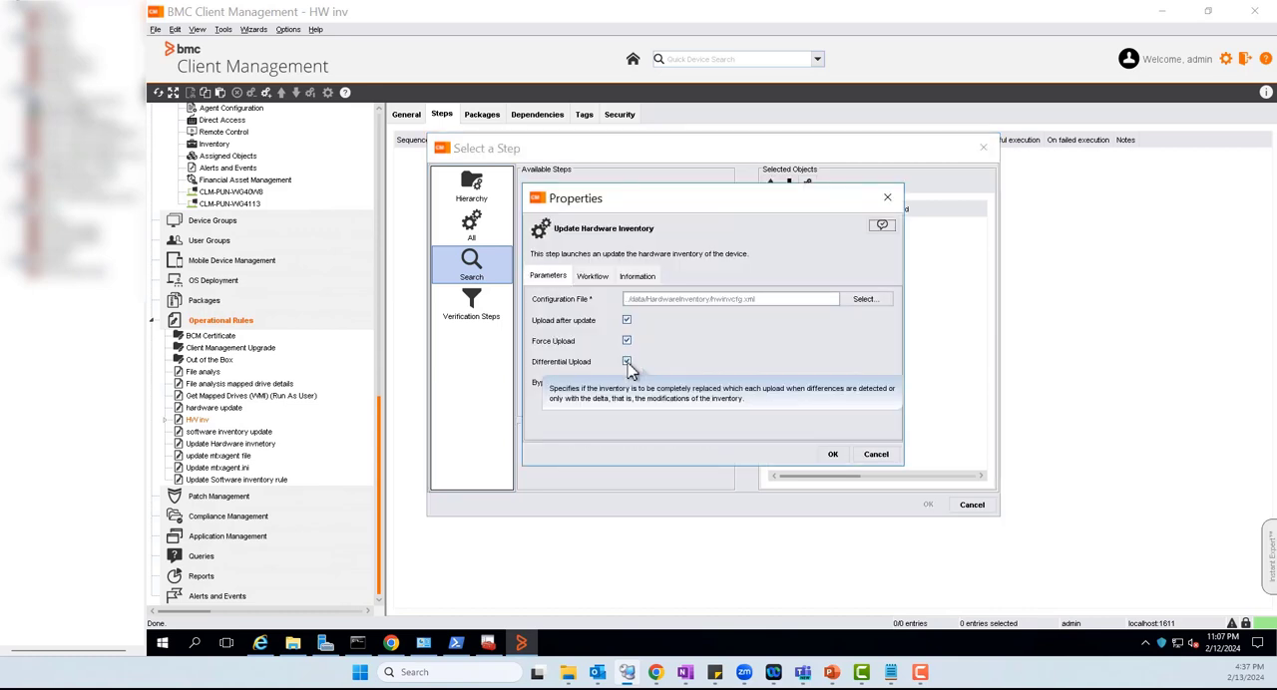
pyautogui.click(833, 454)
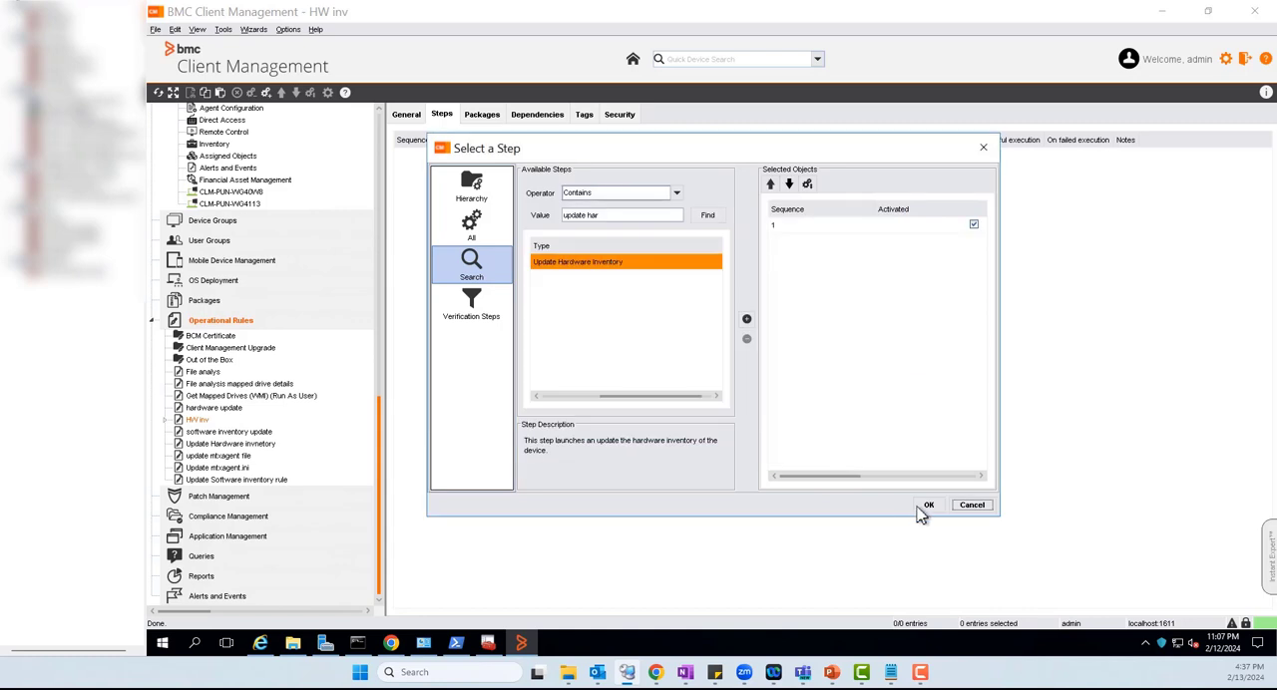
pyautogui.click(924, 507)
# Assign the HW inv rule to the device CLM-PUN-WG40W8 from the topology with the default schedule, and refresh the assignment status
pyautogui.click(166, 420)
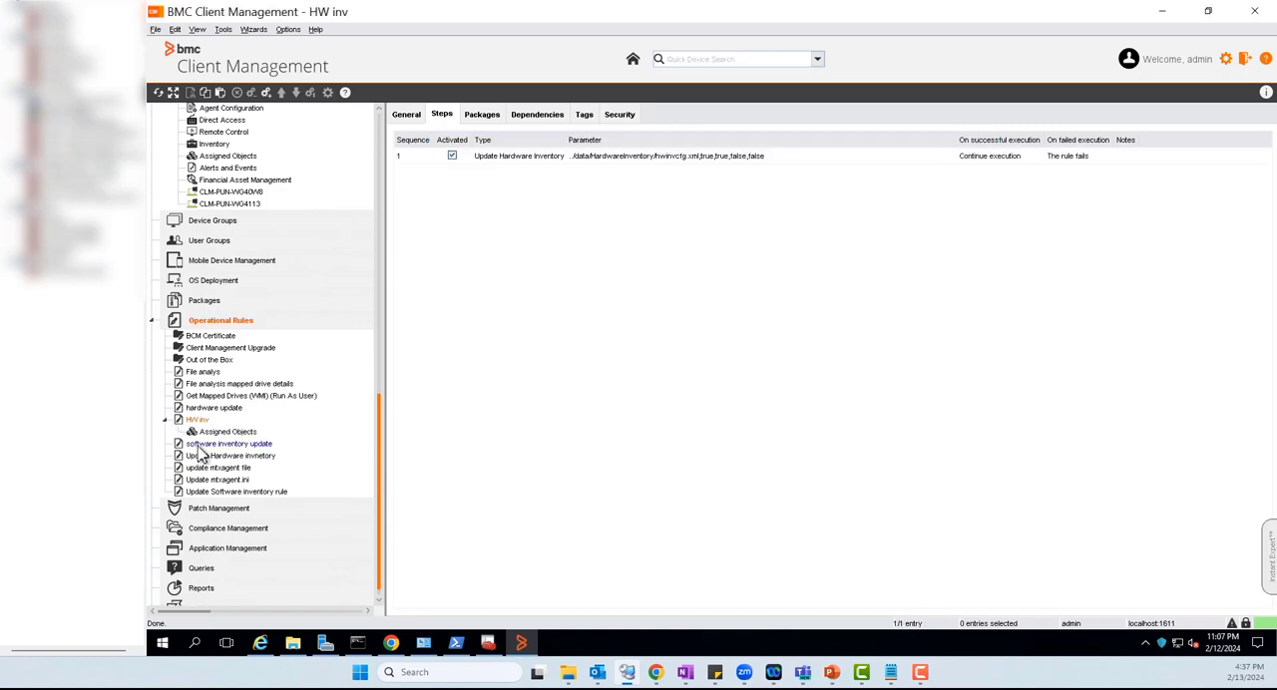
pyautogui.doubleClick(220, 431)
pyautogui.click(221, 456)
pyautogui.rightClick(555, 288)
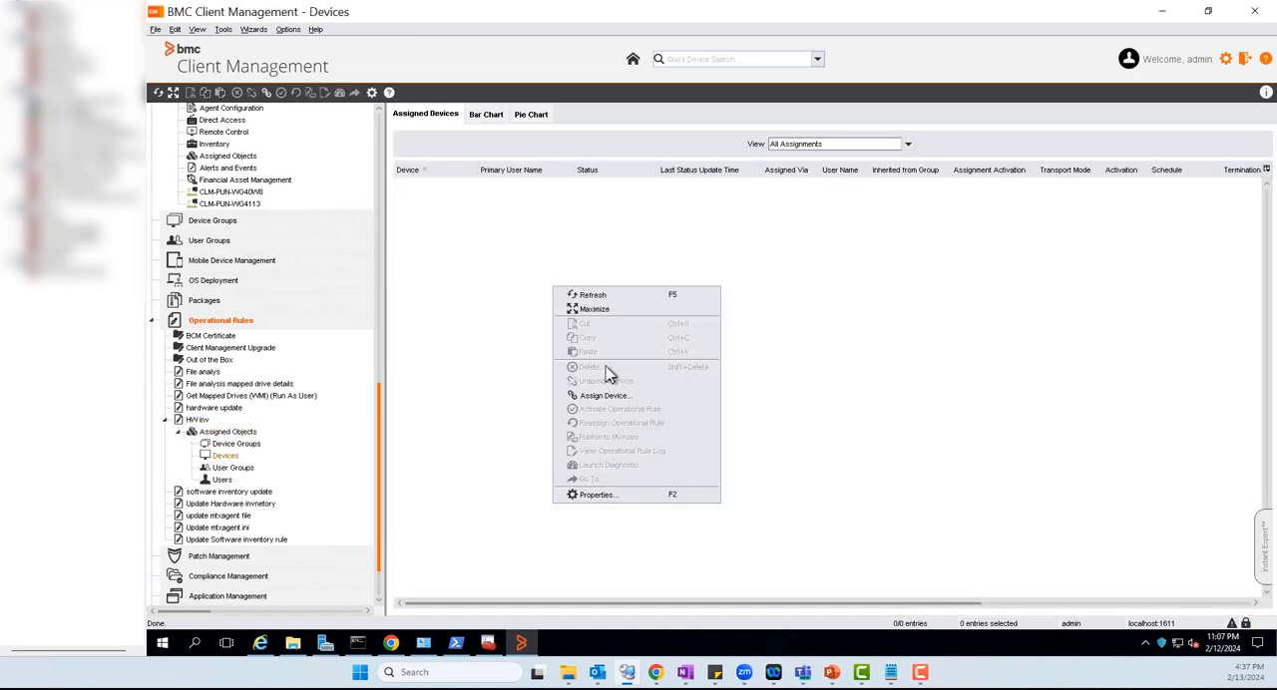
pyautogui.click(598, 395)
pyautogui.click(754, 361)
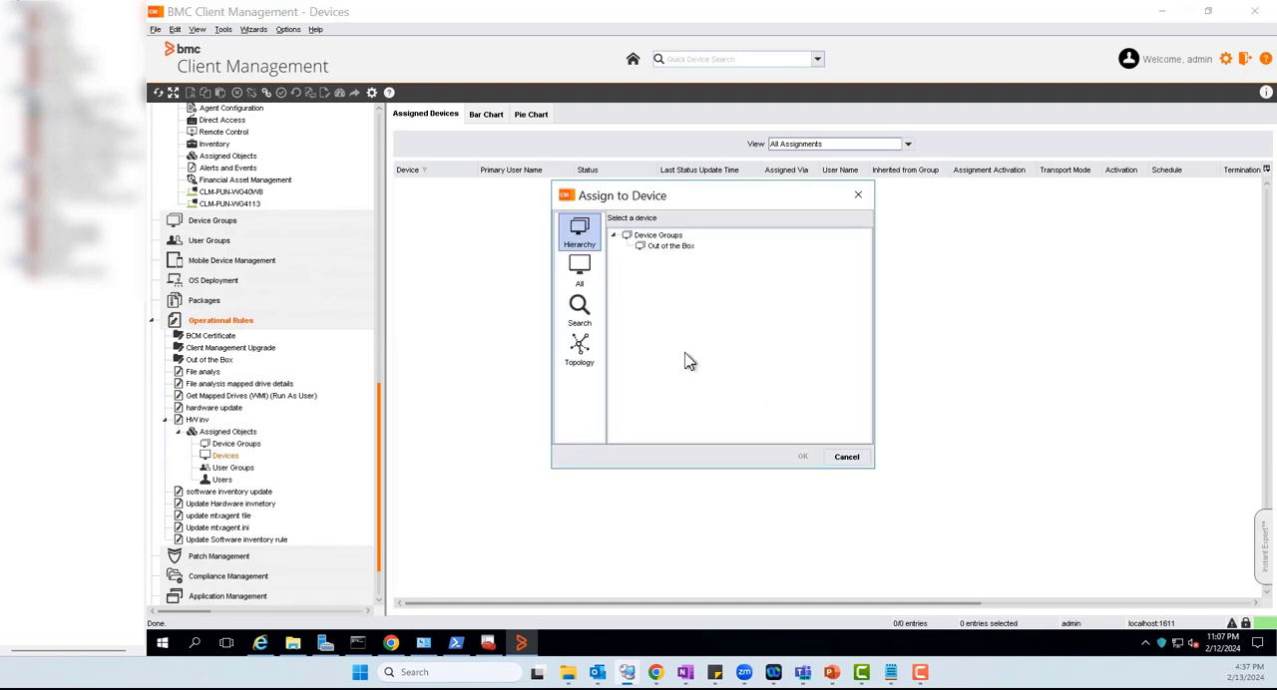
pyautogui.click(578, 347)
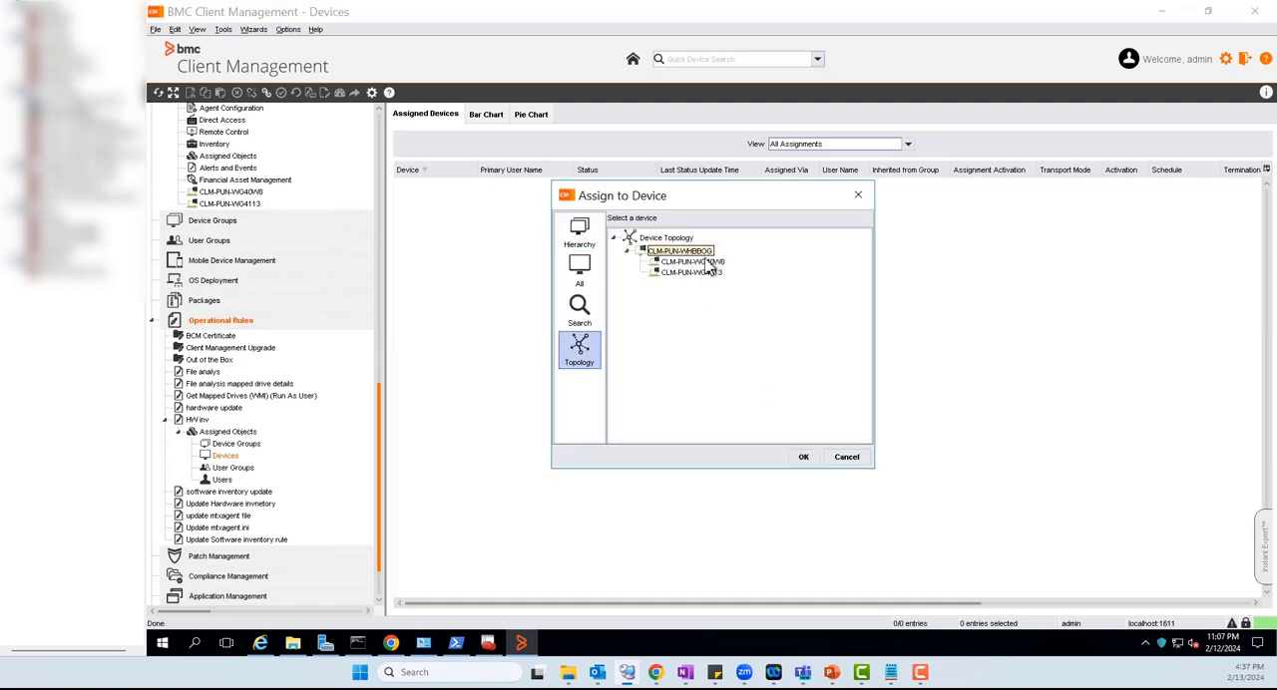
pyautogui.click(698, 261)
pyautogui.click(803, 456)
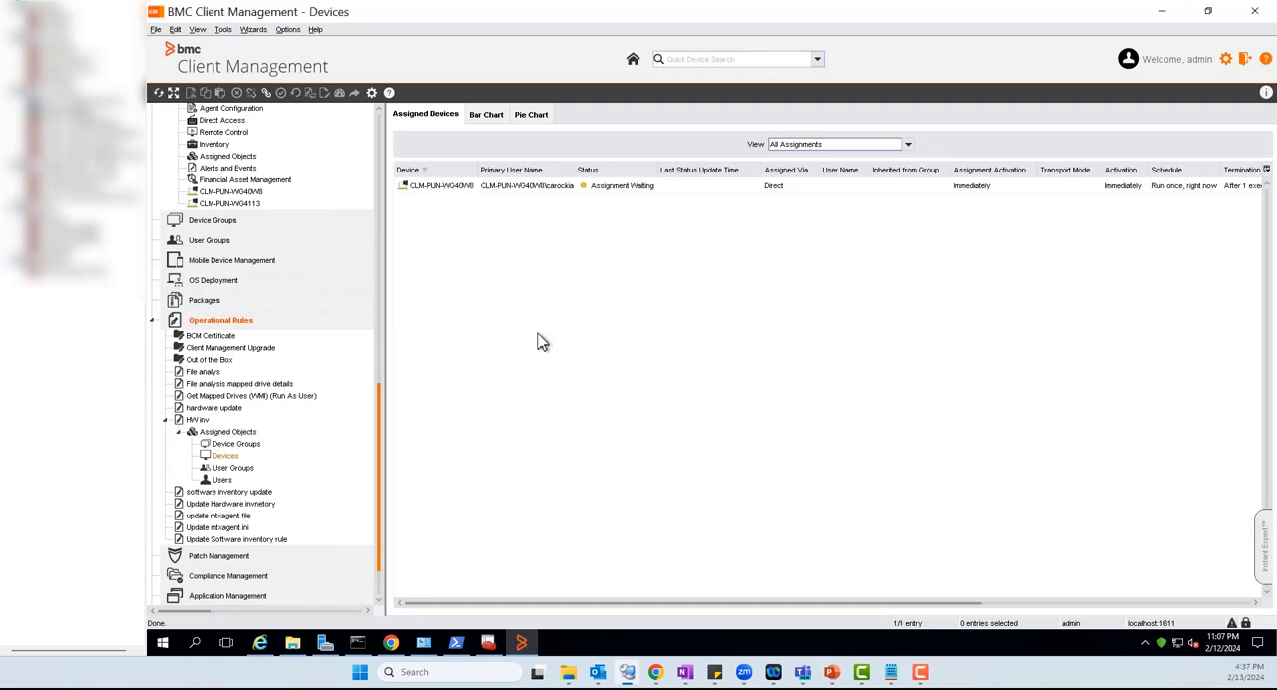
pyautogui.rightClick(601, 299)
pyautogui.click(636, 307)
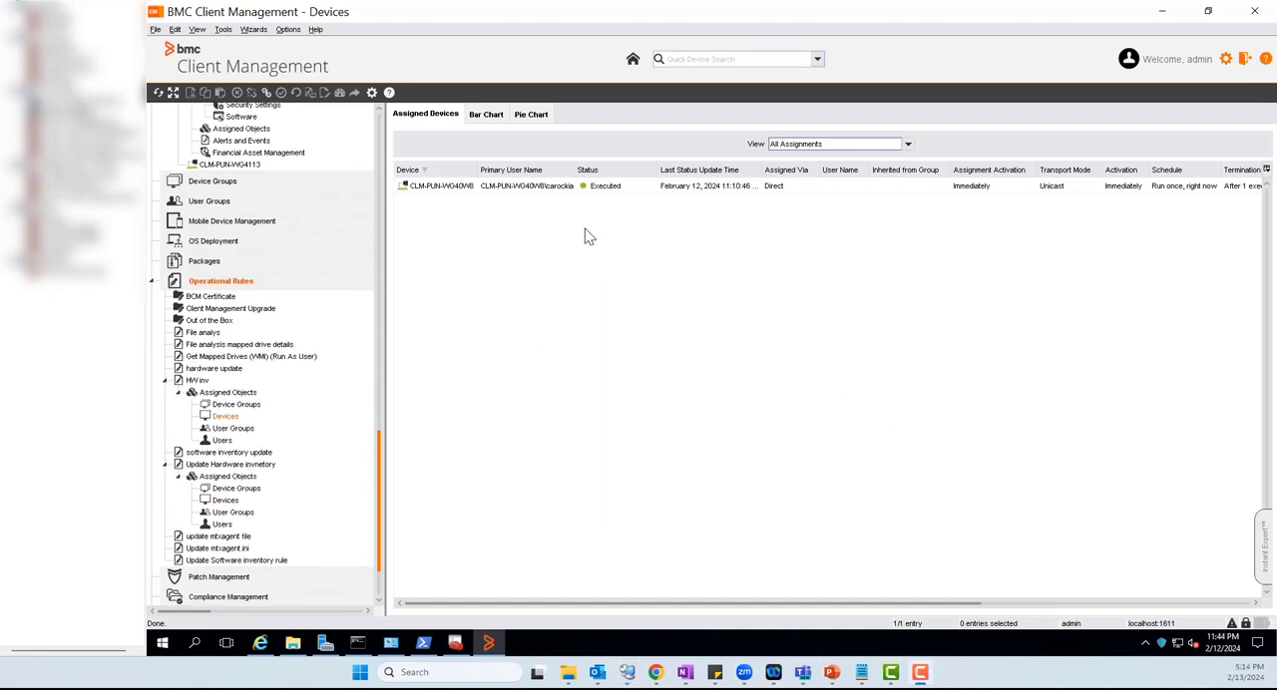
# Go from the HW inv rule's assigned device to its device record and view its hardware inventory
pyautogui.click(555, 186)
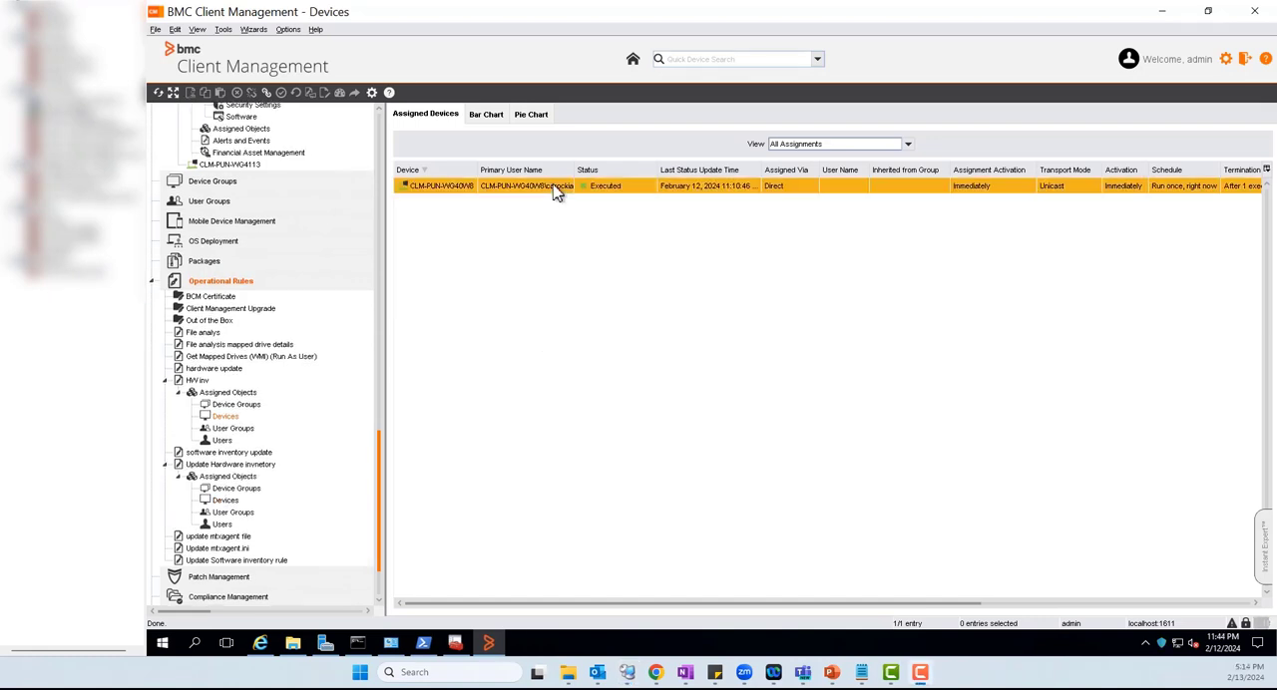
pyautogui.rightClick(557, 189)
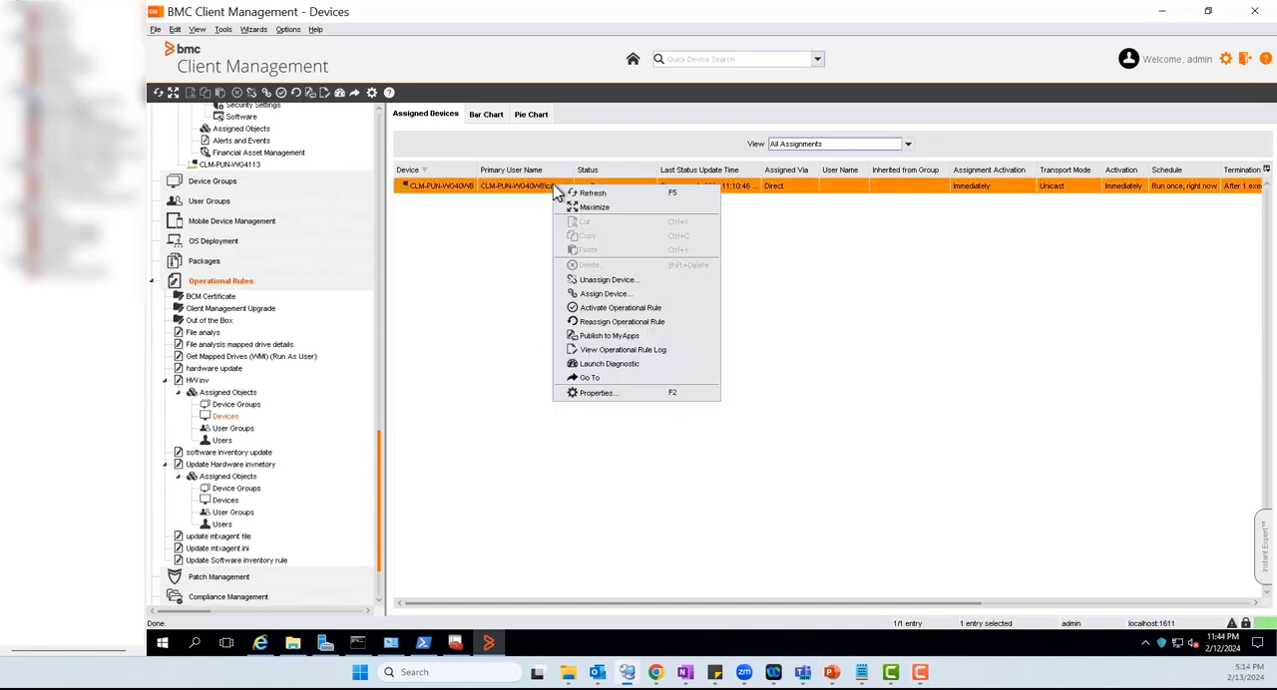
pyautogui.click(590, 379)
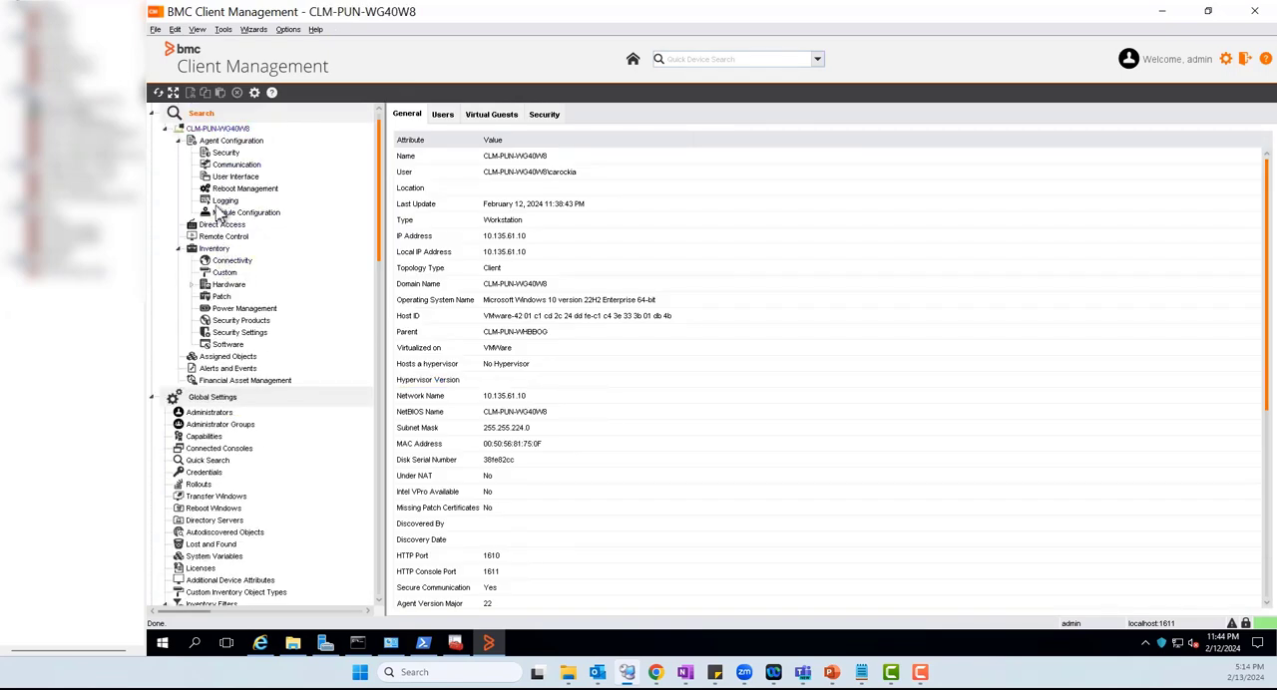
pyautogui.click(215, 250)
pyautogui.click(227, 285)
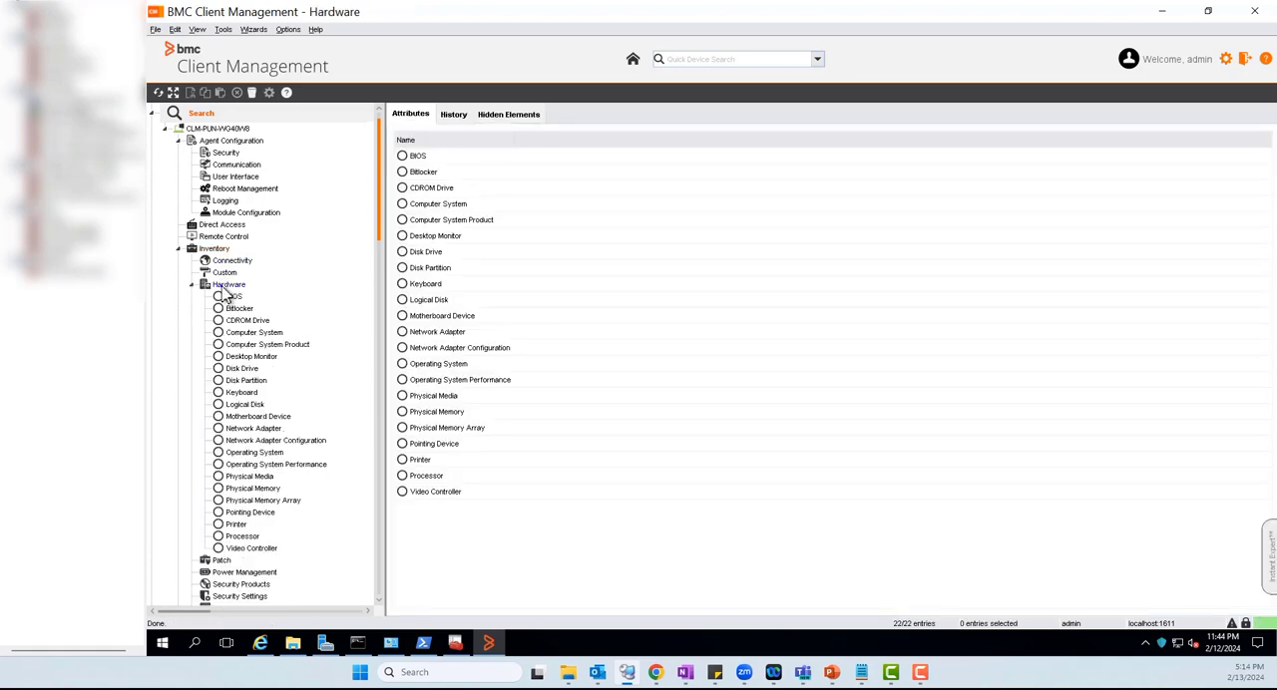